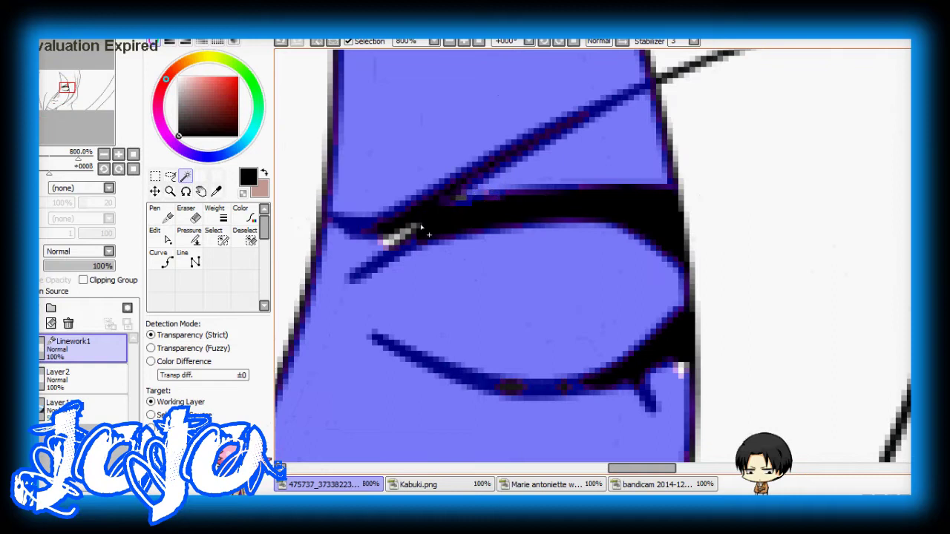
Remove the eye opening from the face selection with the Deselect brush at size 19
scroll(396, 241, down, 2)
click(245, 235)
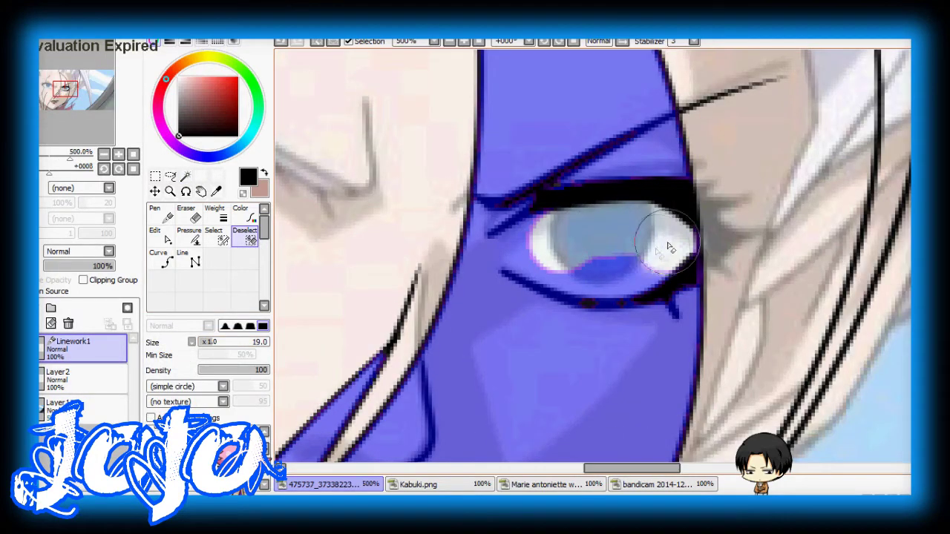
scroll(551, 250, down, 5)
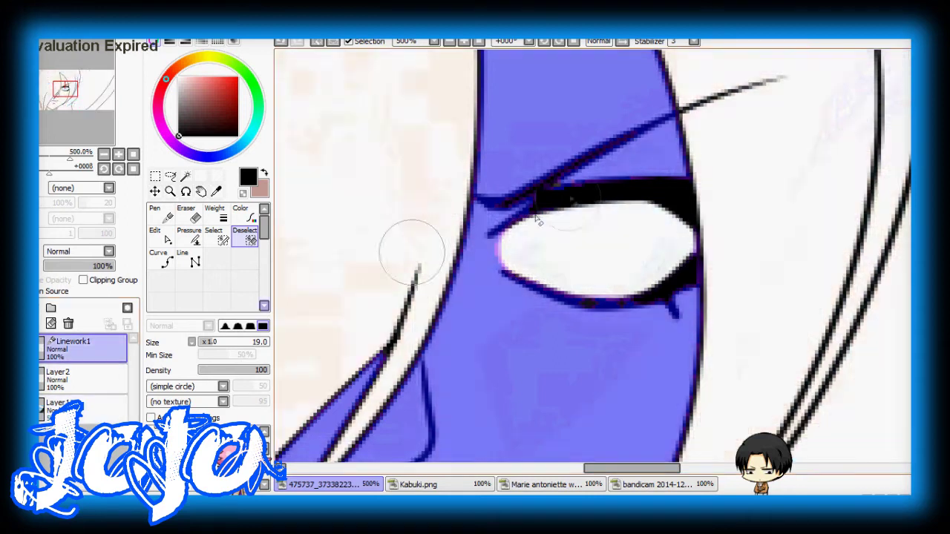
Sample the cream and brown skin tones from Kabuki.png and the Marie antoniette drawing, and fill the face selection with cream on Layer2
click(418, 484)
scroll(338, 173, up, 5)
scroll(337, 173, down, 3)
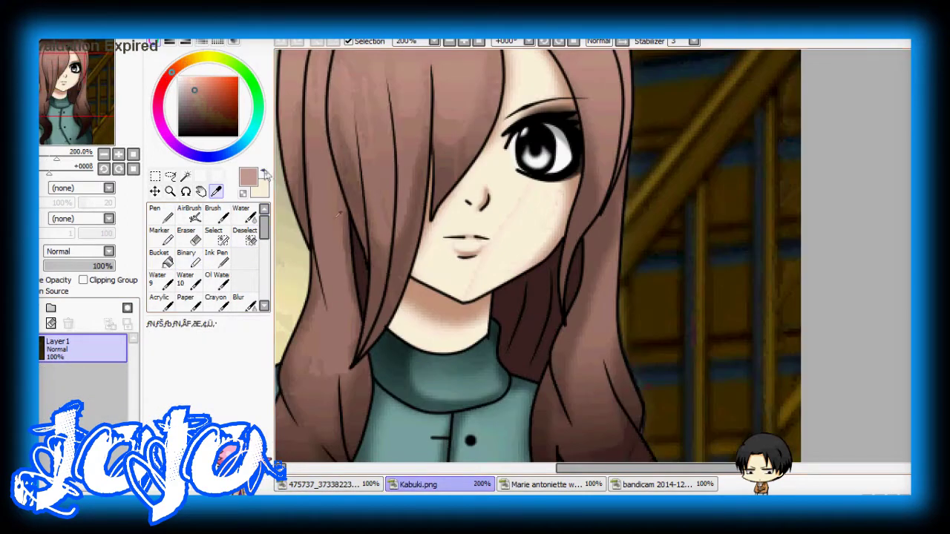
click(370, 484)
click(545, 484)
scroll(564, 252, up, 2)
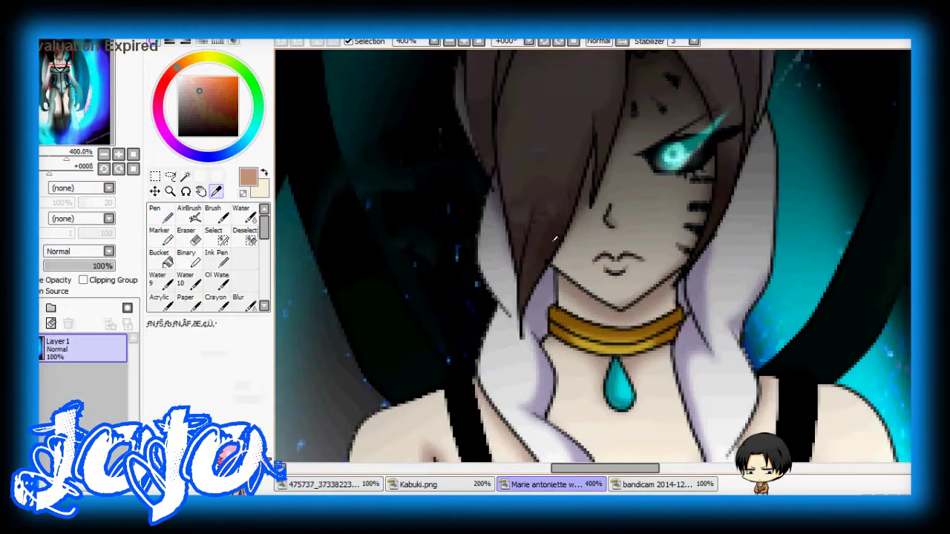
click(323, 484)
click(186, 258)
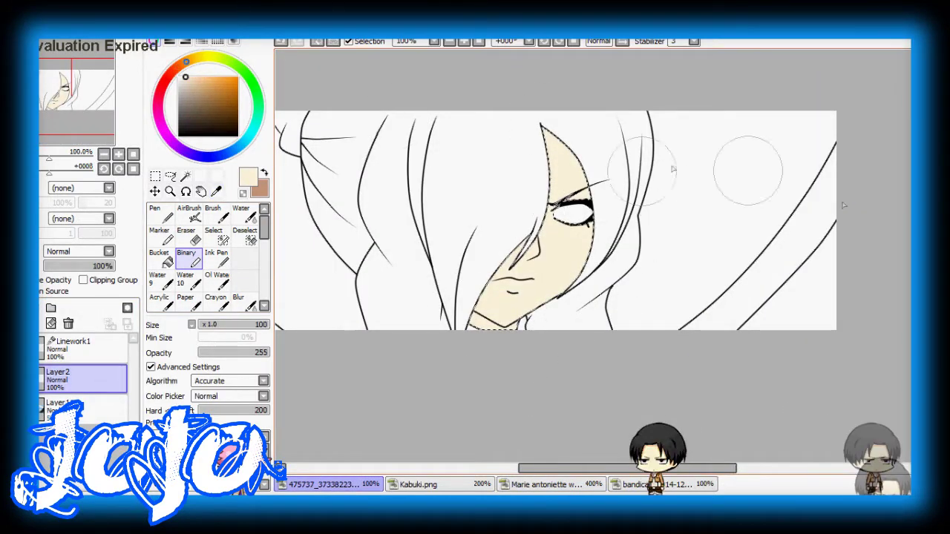
Airbrush reddish-brown skin shading along the edges of the face on Layer2
click(190, 213)
scroll(536, 220, up, 2)
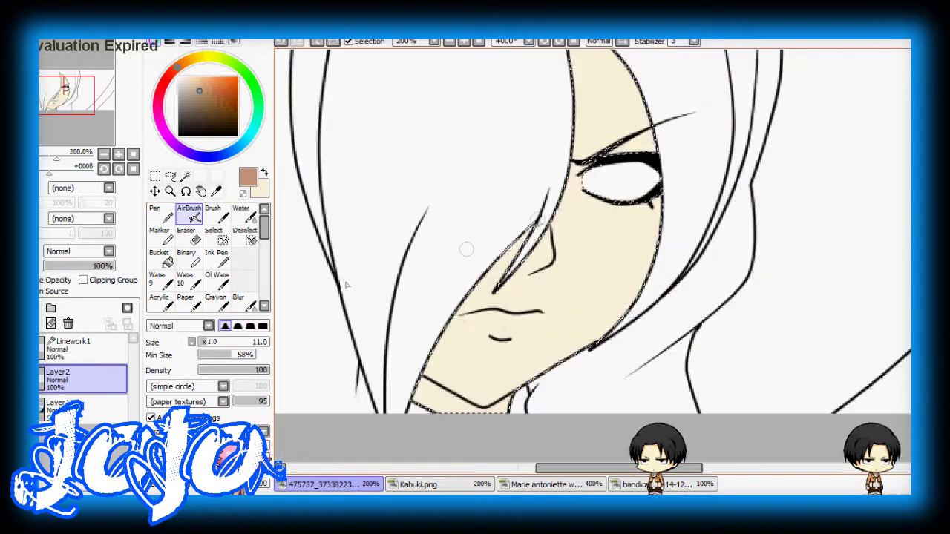
scroll(419, 345, up, 2)
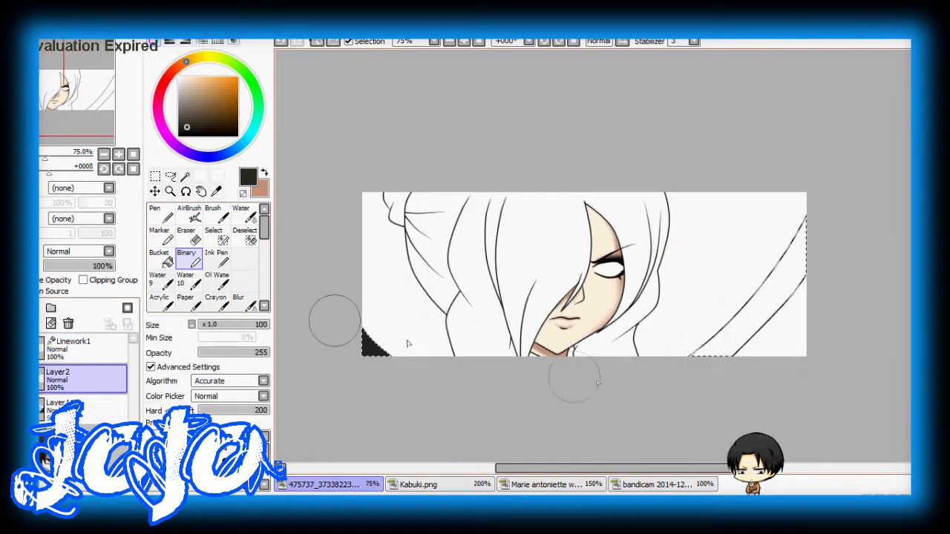
Airbrush black shading onto the dark curved band around the character on Layer2
click(188, 215)
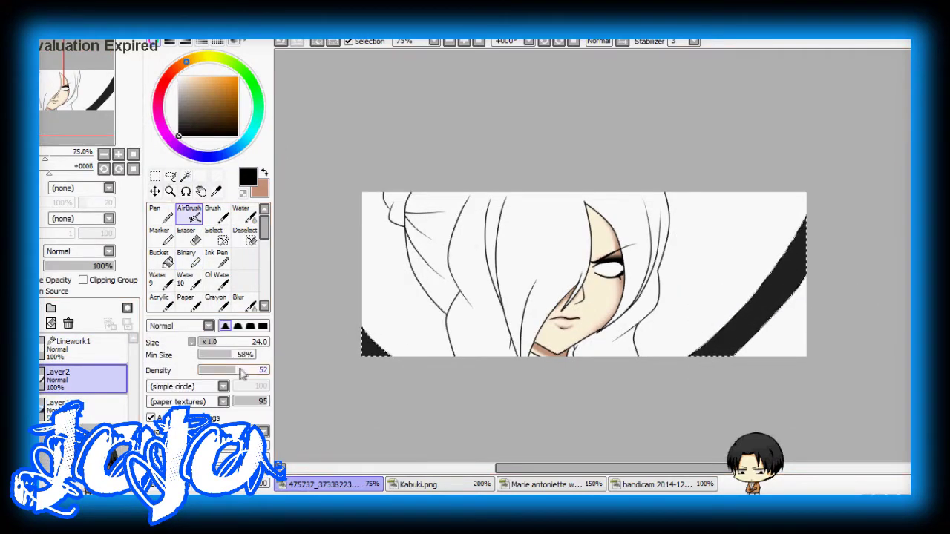
scroll(360, 385, up, 2)
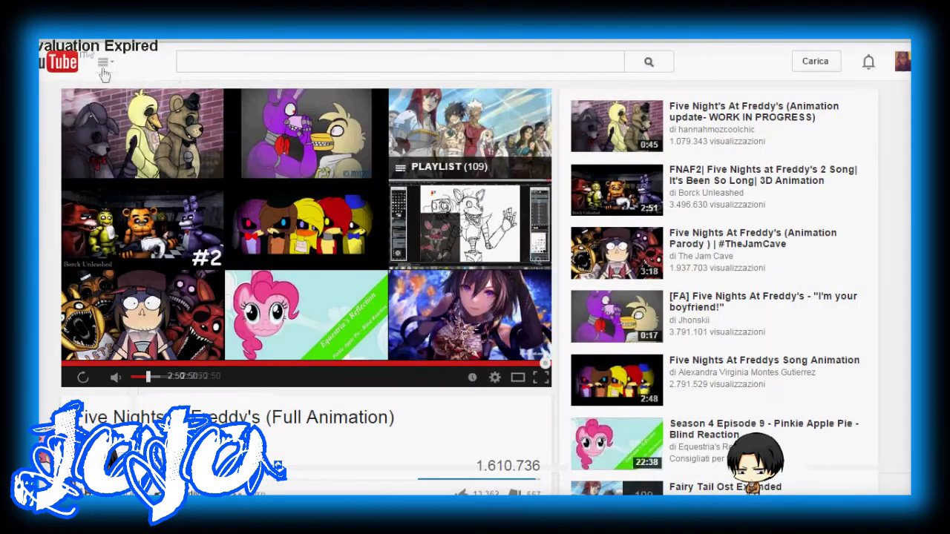
Switch to YouTube and look through the long list of videos
click(69, 167)
scroll(488, 364, down, 15)
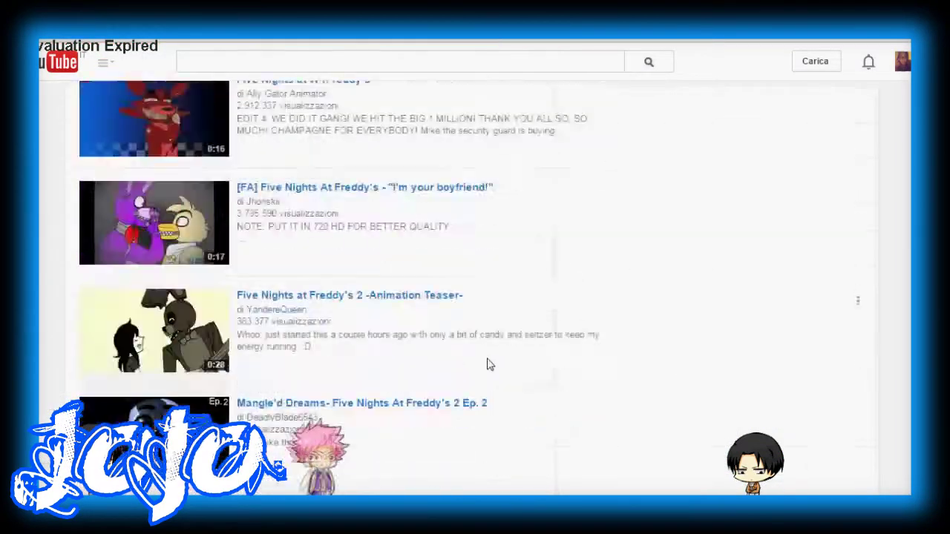
scroll(489, 364, down, 20)
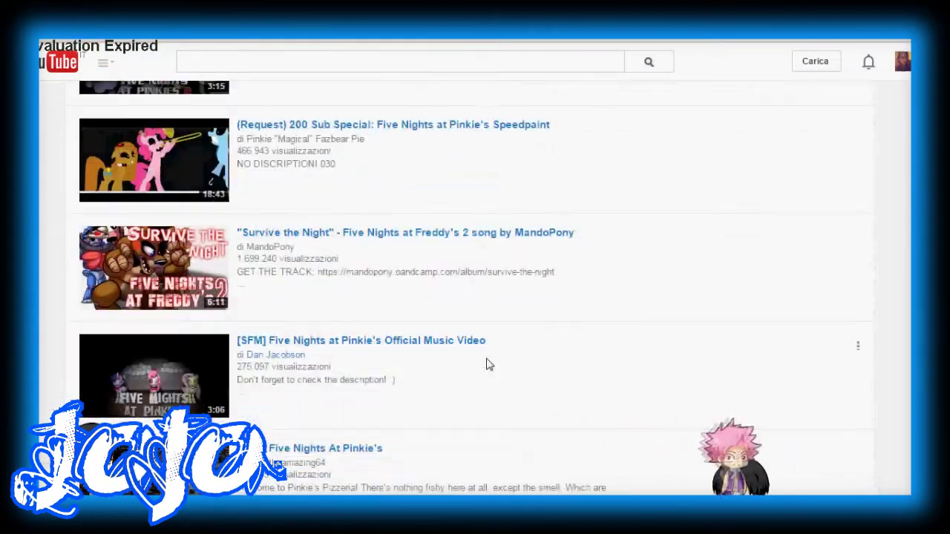
scroll(489, 364, down, 20)
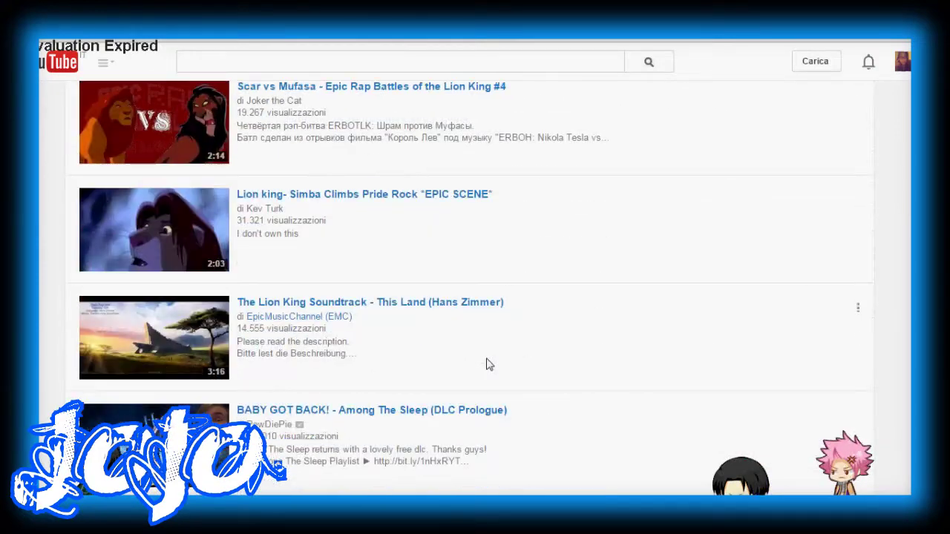
scroll(489, 364, down, 10)
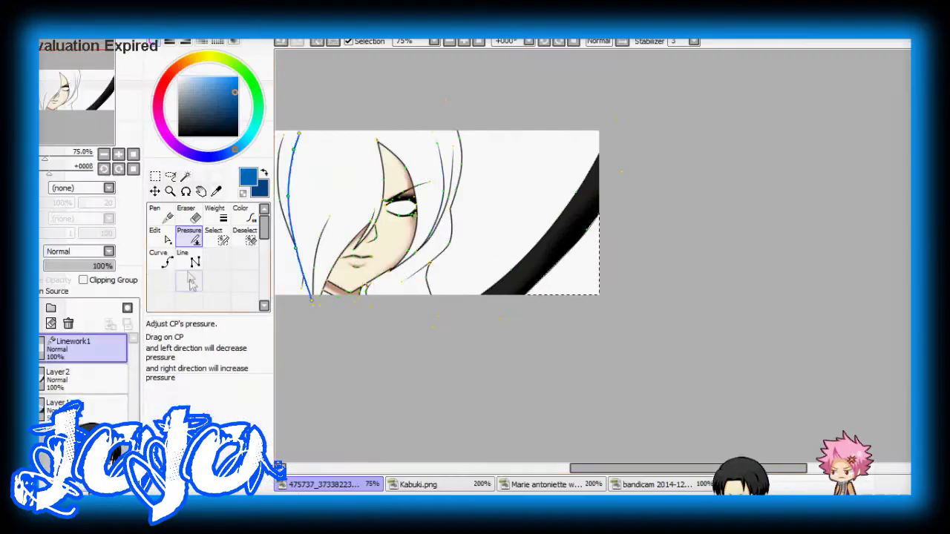
Colour the corner outside the dark curved band blue on Layer2
click(74, 378)
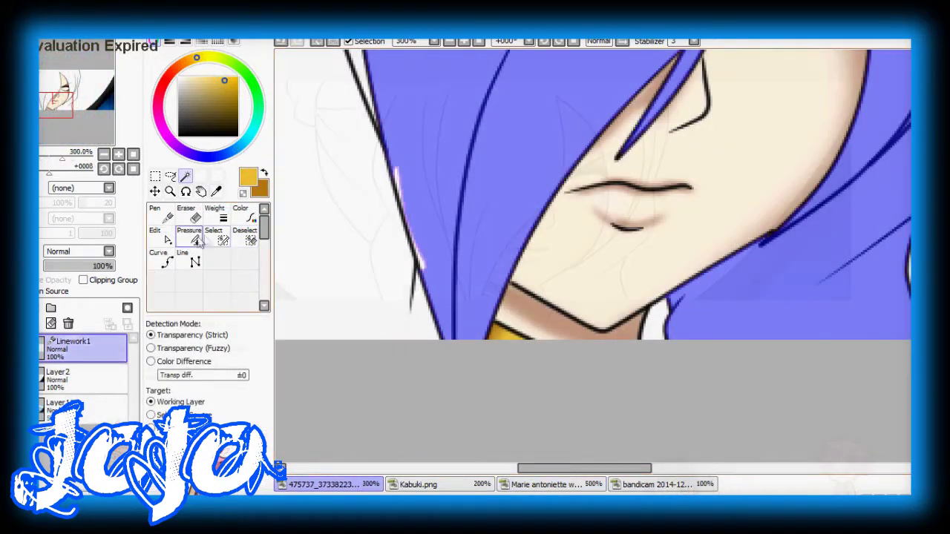
Complete the hair selection on Linework1, undo its spill into the white strand, and trim it beside the cheek with the size 100 Deselect brush
click(214, 236)
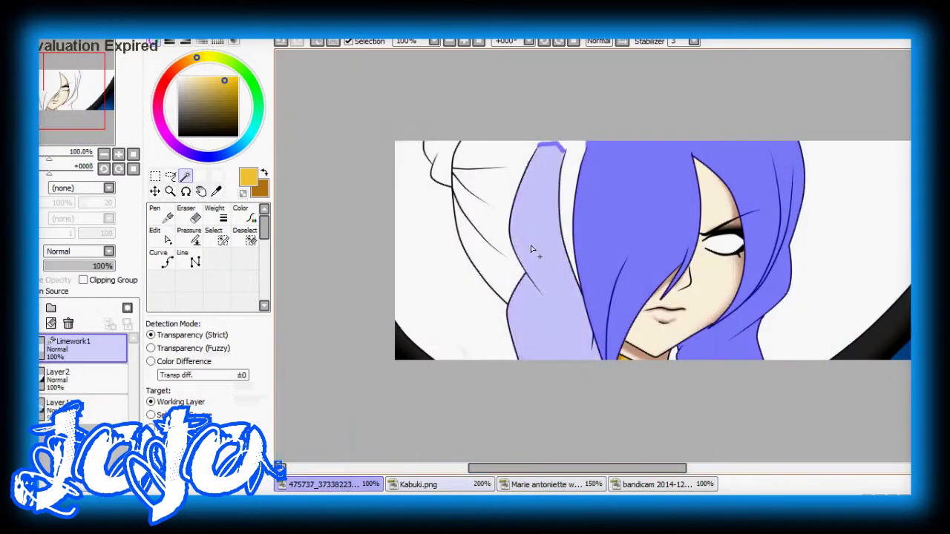
click(281, 42)
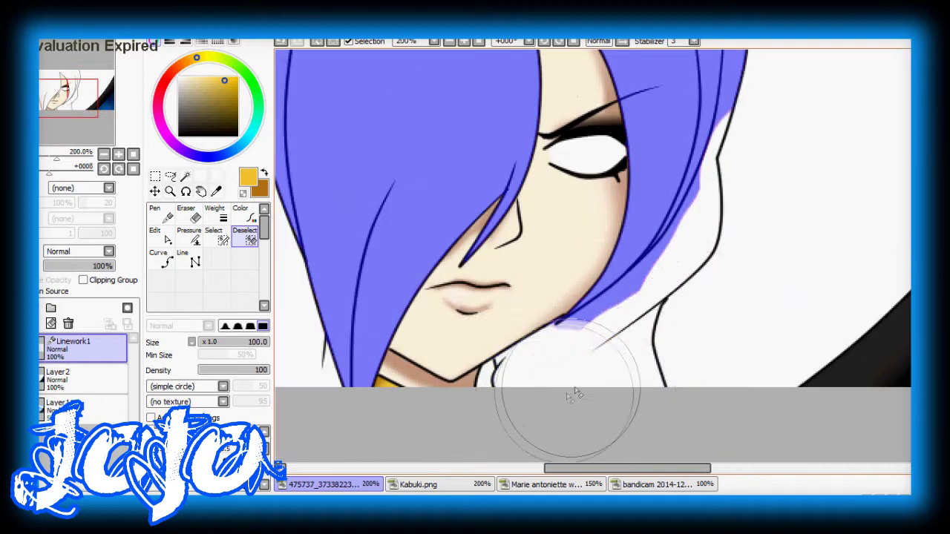
drag(576, 395, 603, 380)
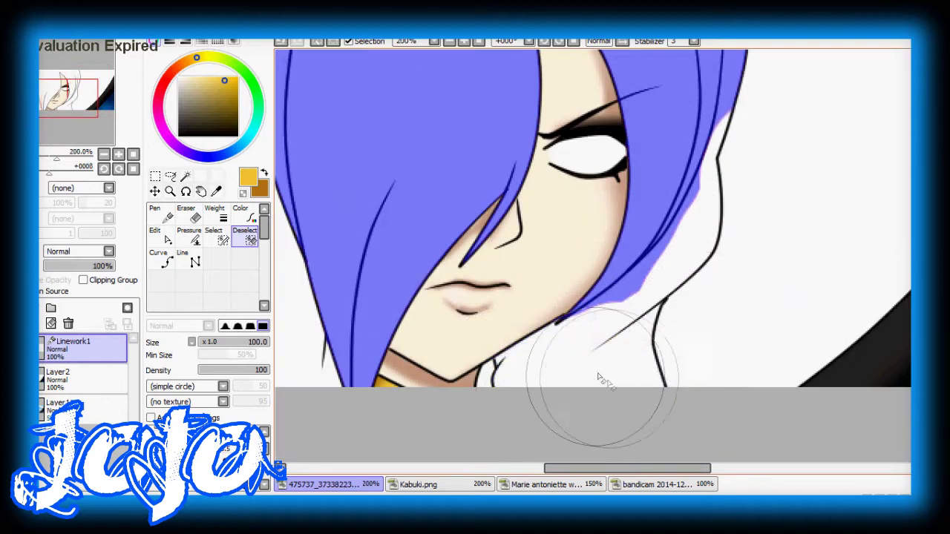
mouse_move(762, 210)
mouse_down()
mouse_move(751, 233)
mouse_move(783, 151)
mouse_move(712, 266)
mouse_up()
Add the missed slivers in the narrow hair tip beside the jaw to the hair selection
click(186, 176)
scroll(609, 286, up, 3)
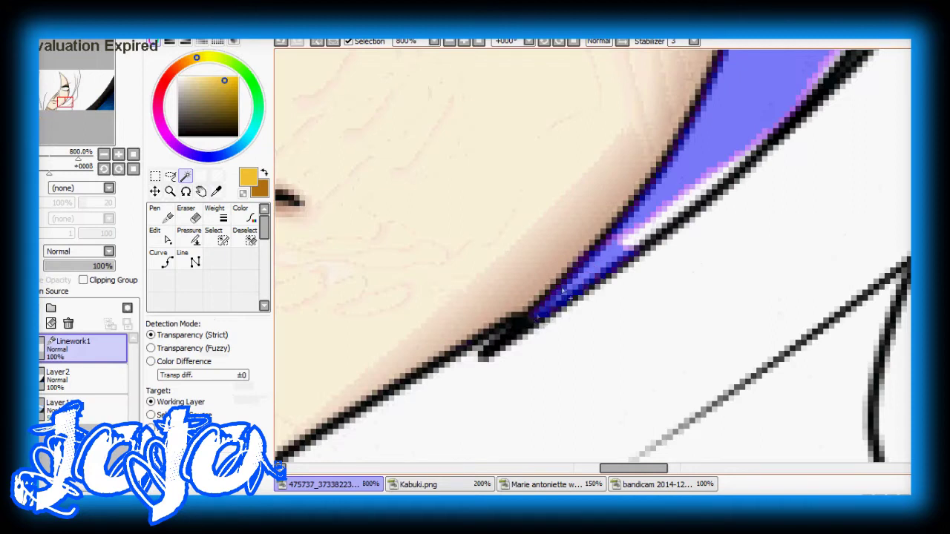
scroll(563, 292, down, 3)
scroll(627, 256, up, 2)
key(s)
scroll(553, 330, up, 1)
scroll(534, 311, down, 3)
scroll(510, 296, up, 3)
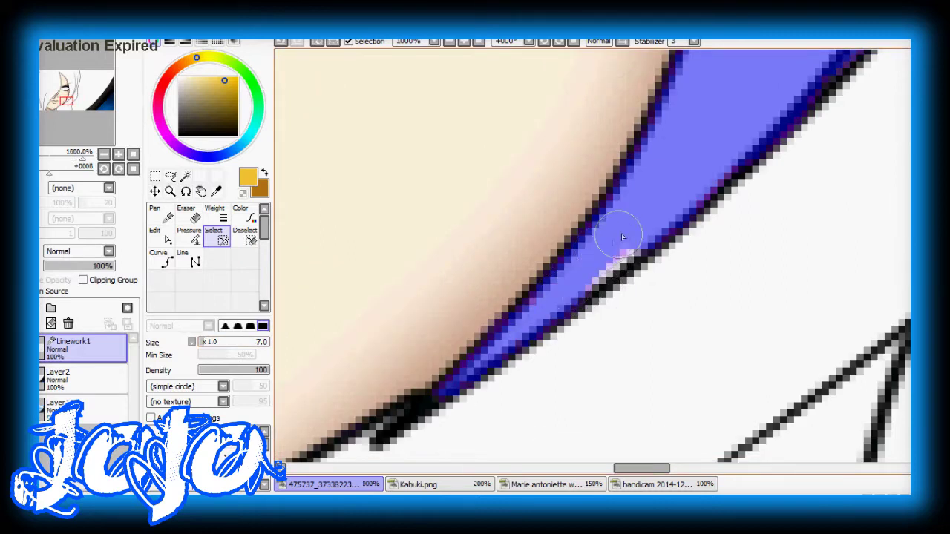
scroll(605, 245, down, 4)
scroll(570, 270, up, 2)
scroll(547, 326, down, 3)
scroll(558, 275, up, 3)
scroll(594, 260, down, 3)
scroll(668, 239, up, 2)
Trim the upper outer edge of the hair selection away from the white strand with the size 100 Deselect brush
key(d)
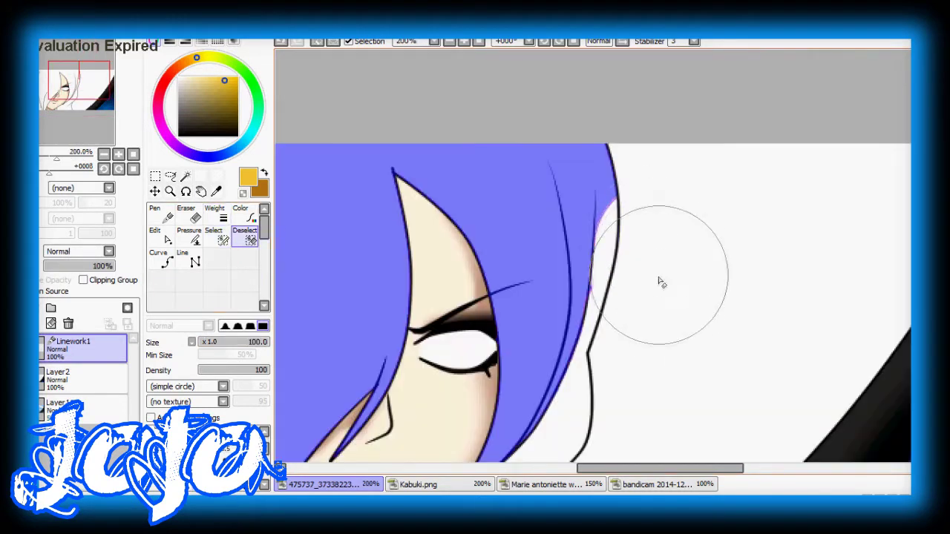
scroll(666, 242, down, 3)
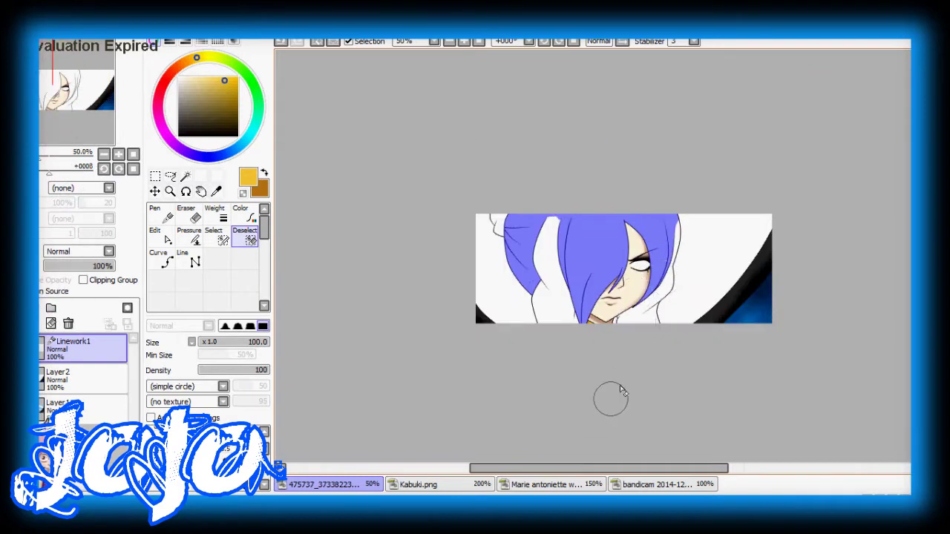
Sample the brown hair tones from Kabuki.png, fill the hair selection on Layer2, and airbrush darker shading over it
scroll(587, 421, up, 1)
click(418, 484)
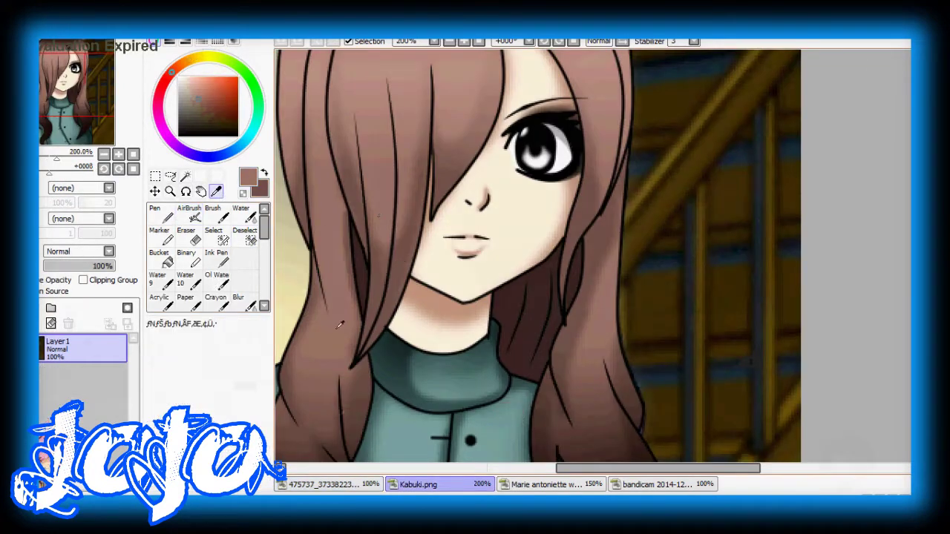
click(325, 484)
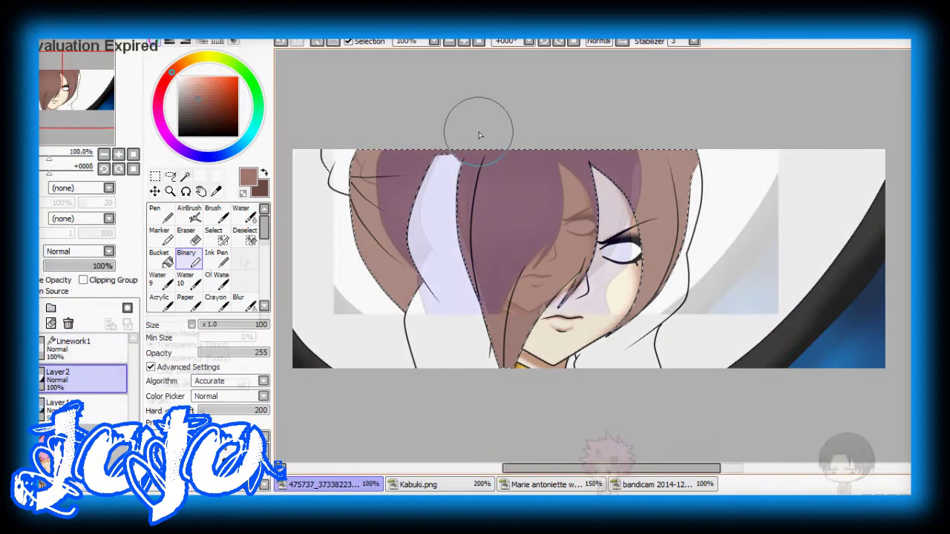
scroll(477, 134, up, 1)
key(v)
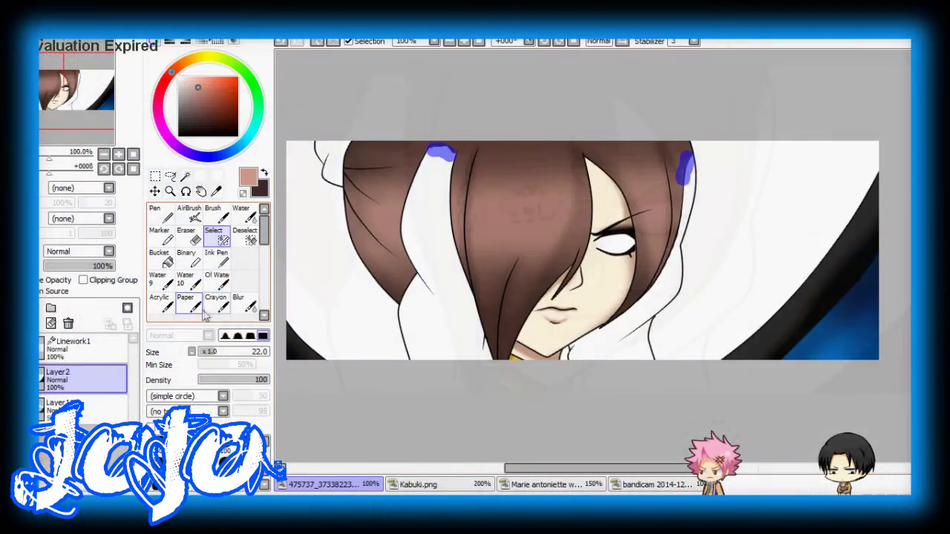
Select the white strands beside the hair from Linework1 with the Magic Wand, and colour them white with lavender shading on Layer3
click(186, 175)
click(73, 341)
click(415, 338)
Erase the excess white around the tops of both strands on Layer3, reducing the eraser to size 32
scroll(416, 337, up, 4)
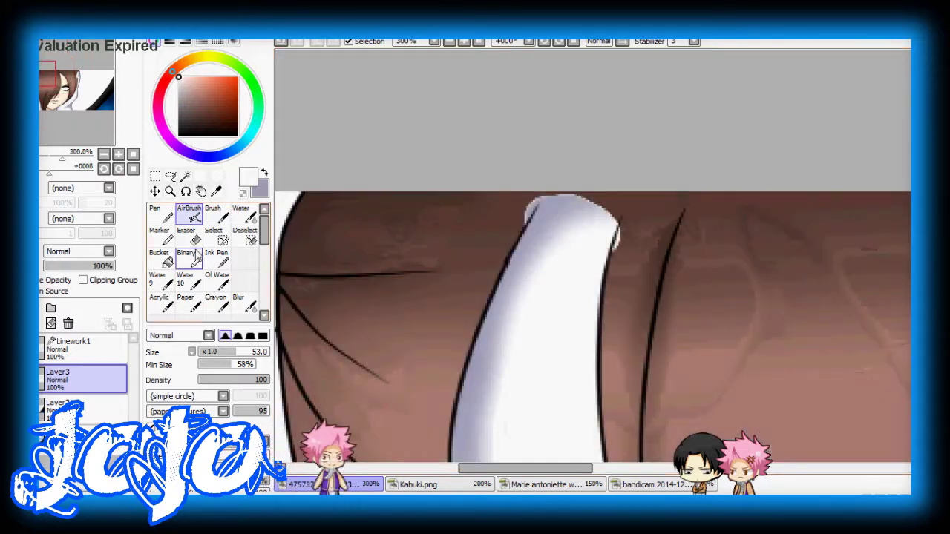
key(bracketleft)
key(bracketleft)
key(bracketleft)
key(bracketleft)
key(bracketleft)
key(bracketleft)
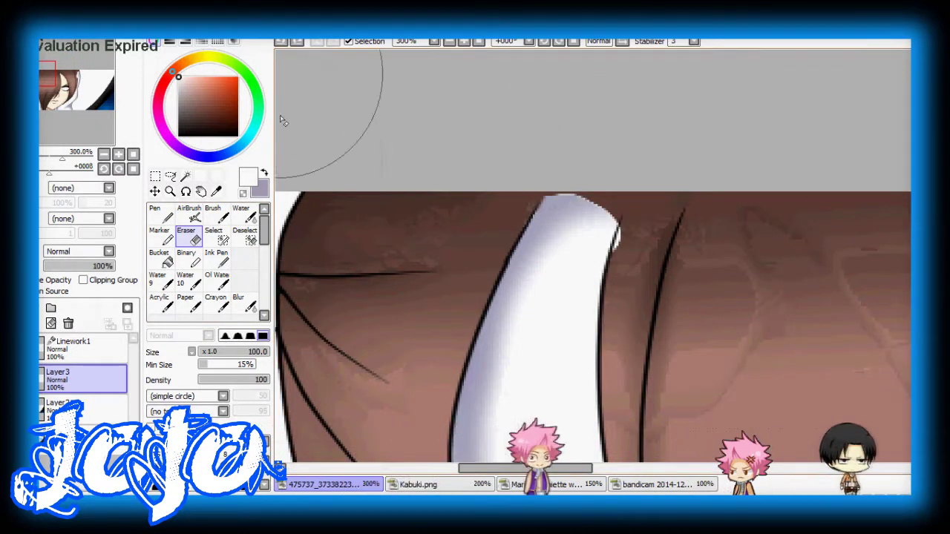
scroll(641, 251, up, 1)
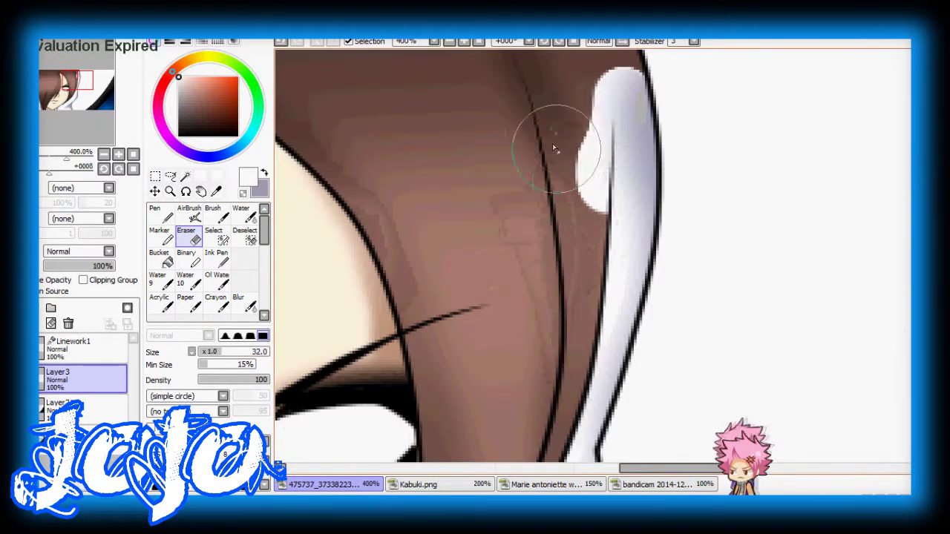
scroll(546, 133, down, 4)
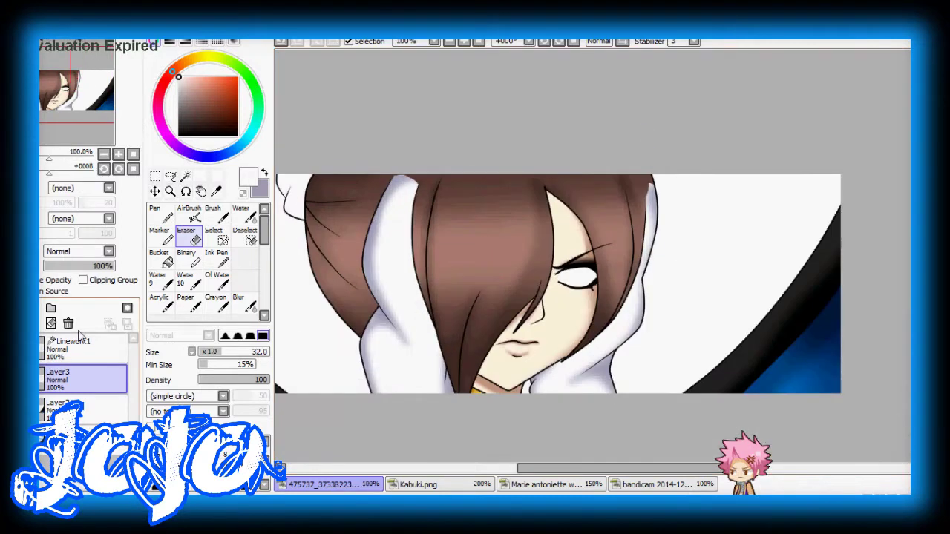
Merge Layer3 into Layer2 and select the hair and white strand areas from Linework1 with the Magic Wand
click(70, 345)
click(186, 176)
click(445, 237)
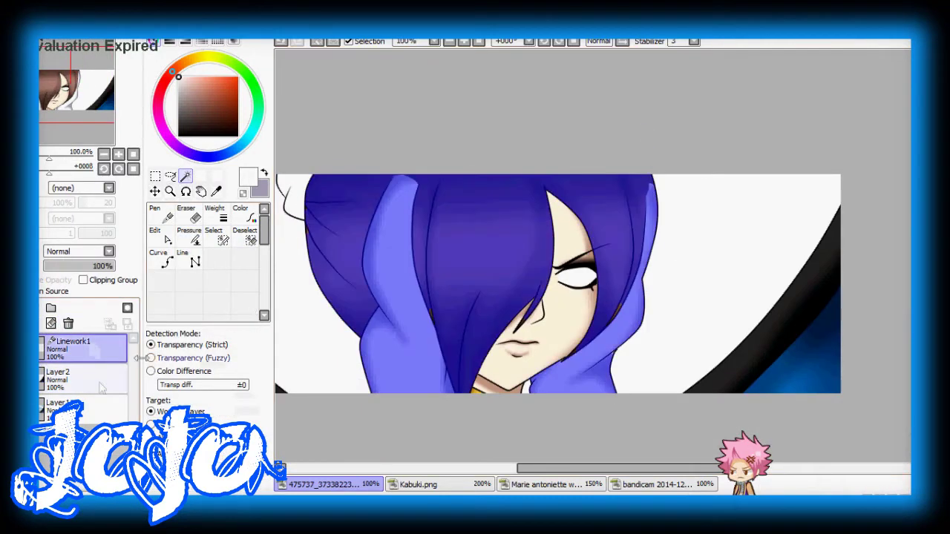
Blur the top of the left white strand into the hair on Layer2 and airbrush sampled brown over its edge
click(63, 378)
click(238, 301)
scroll(371, 175, up, 4)
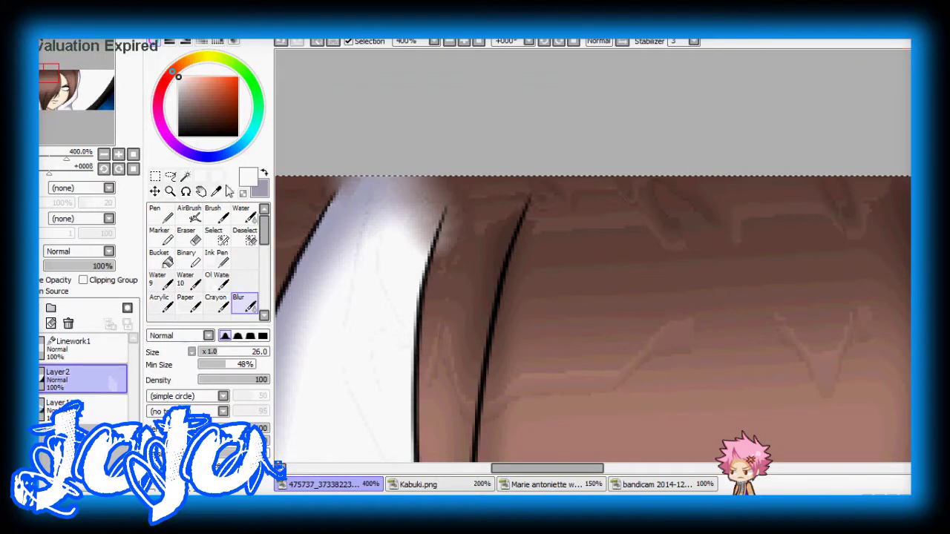
key(alt)
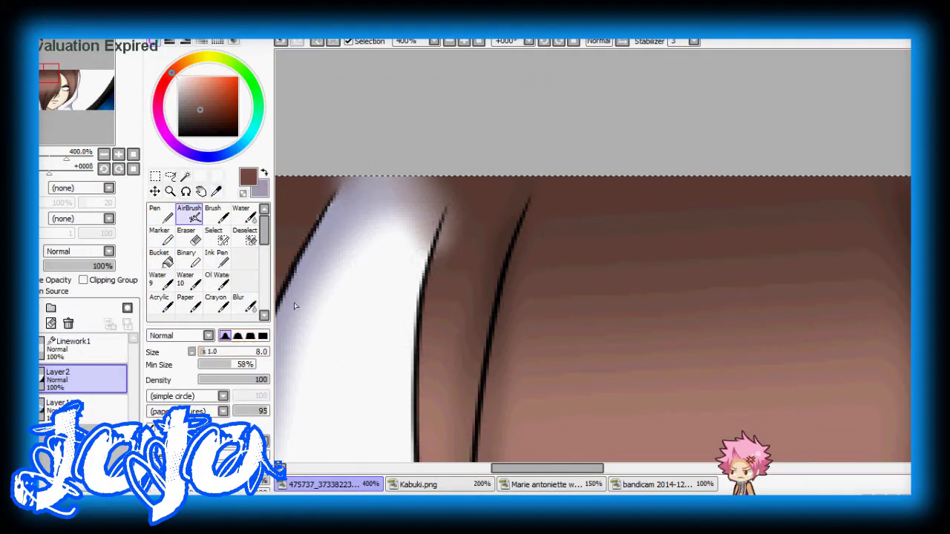
key(alt)
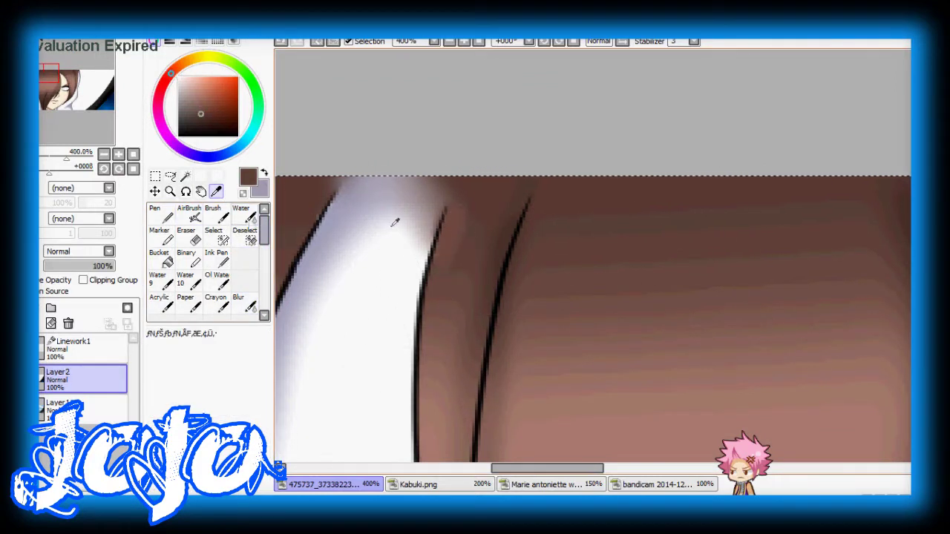
drag(326, 245, 435, 176)
Blend the top of the right white strand into the brown hair with the size 6 Blur brush, and set its size to 68
scroll(435, 176, down, 2)
scroll(519, 259, up, 3)
drag(573, 172, 562, 199)
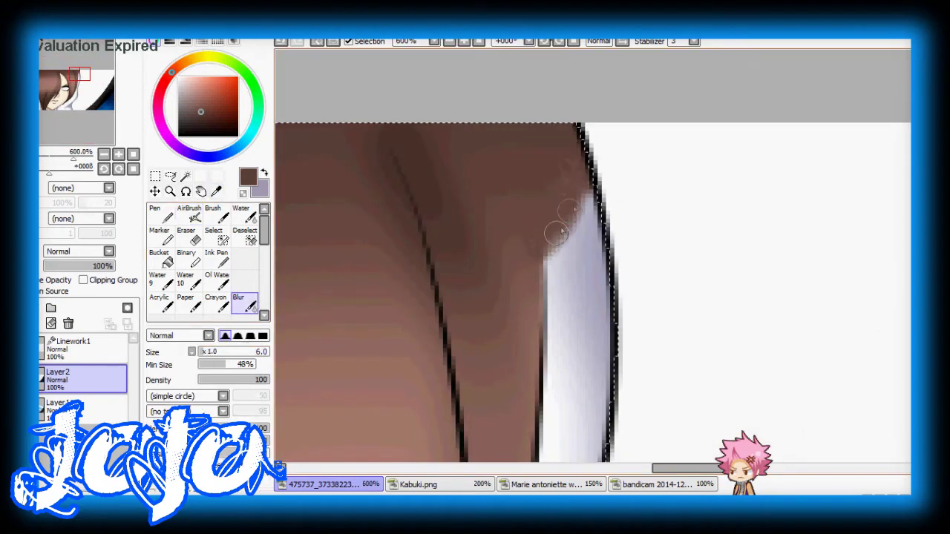
scroll(554, 248, down, 3)
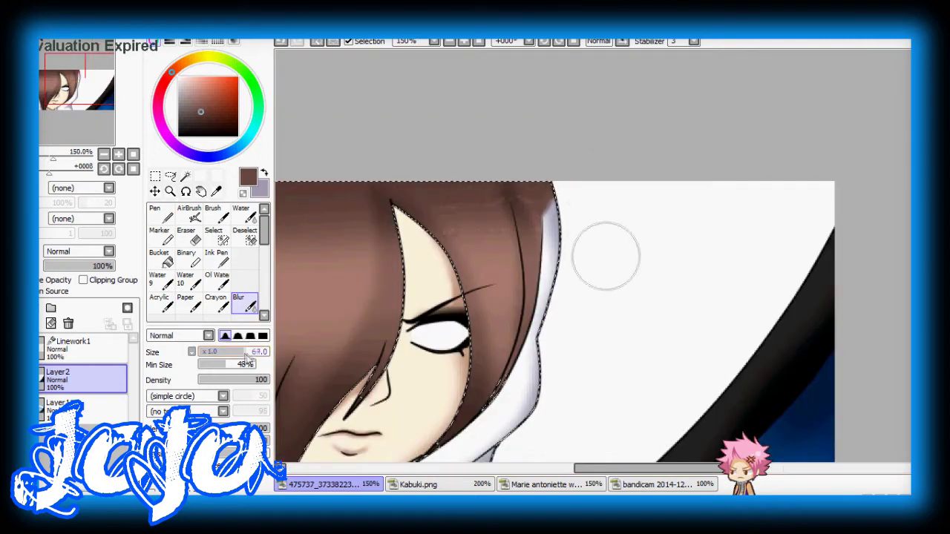
scroll(521, 163, down, 1)
scroll(487, 228, down, 1)
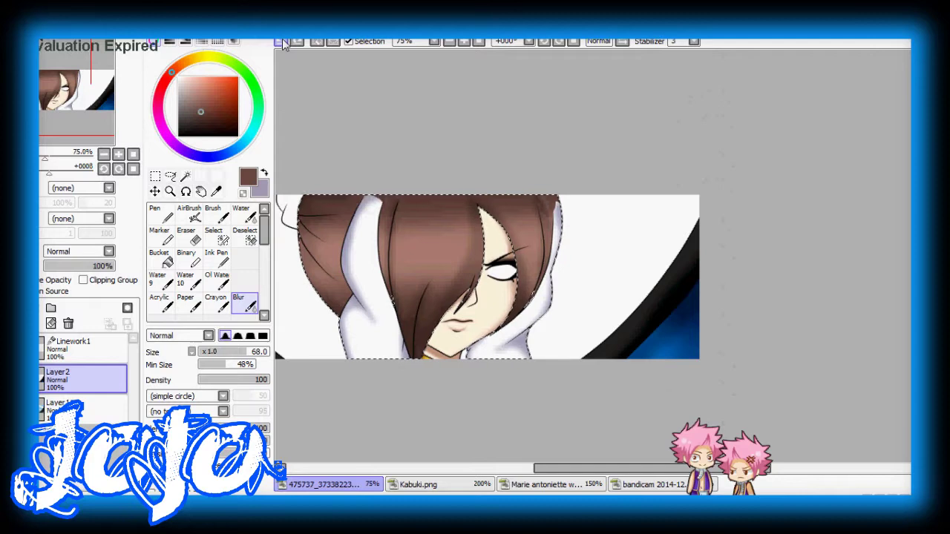
Sample the hair's dark brown and airbrush it over the top of the left white strand
scroll(361, 170, up, 5)
click(216, 191)
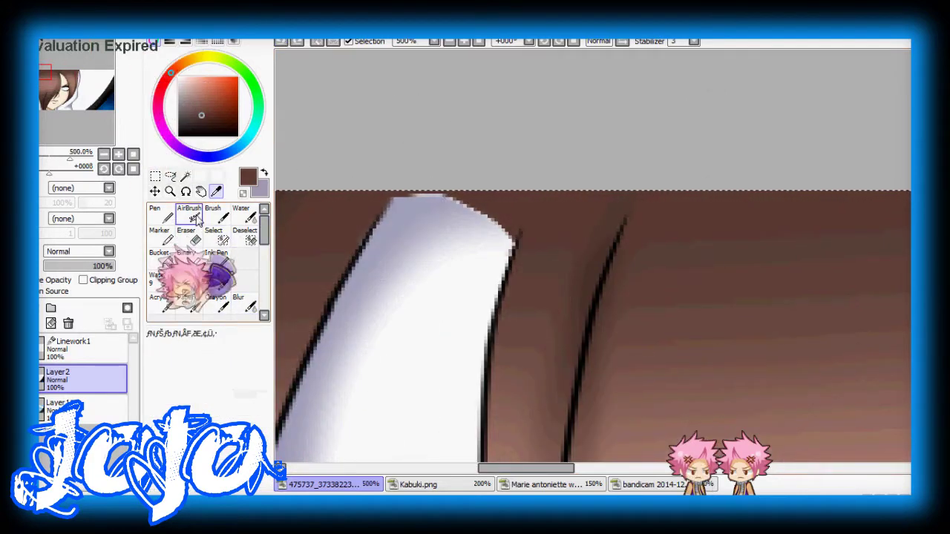
click(194, 217)
scroll(561, 245, up, 3)
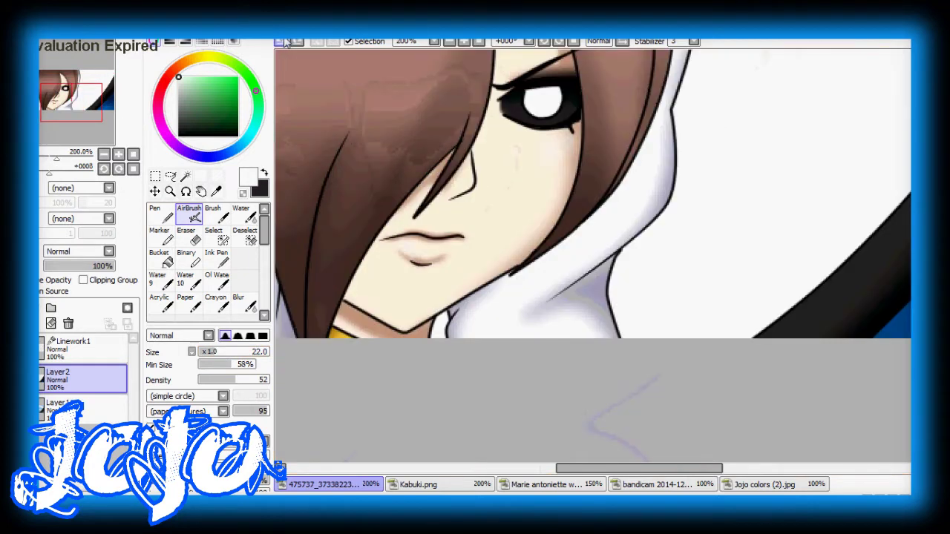
Select the iris with the Magic Wand, check the reference picture, and airbrush white around the black pupil and cyan along the edge, using size 18
click(186, 179)
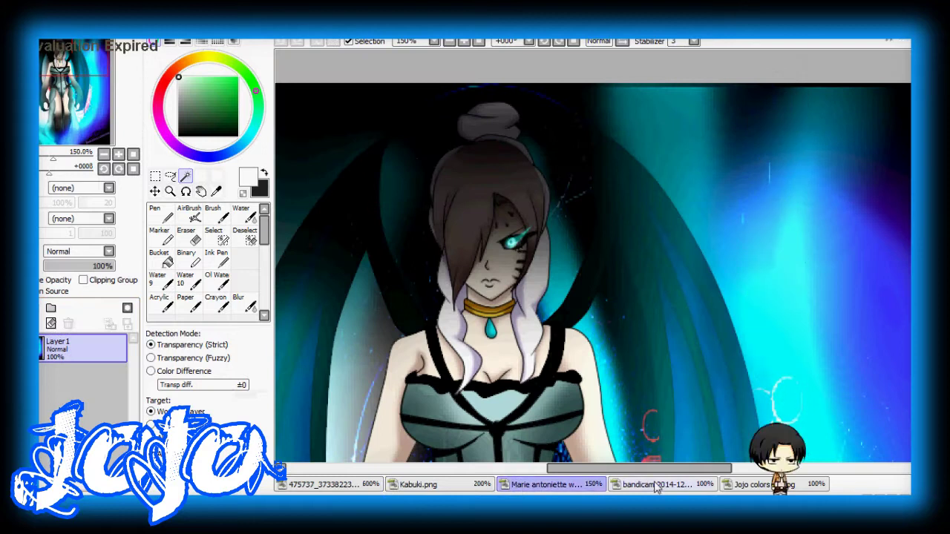
click(656, 484)
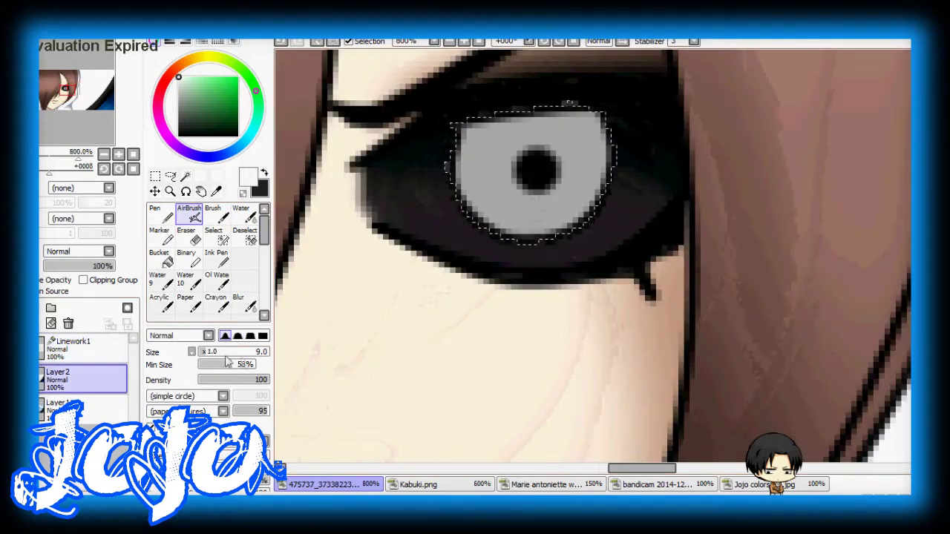
scroll(522, 172, up, 10)
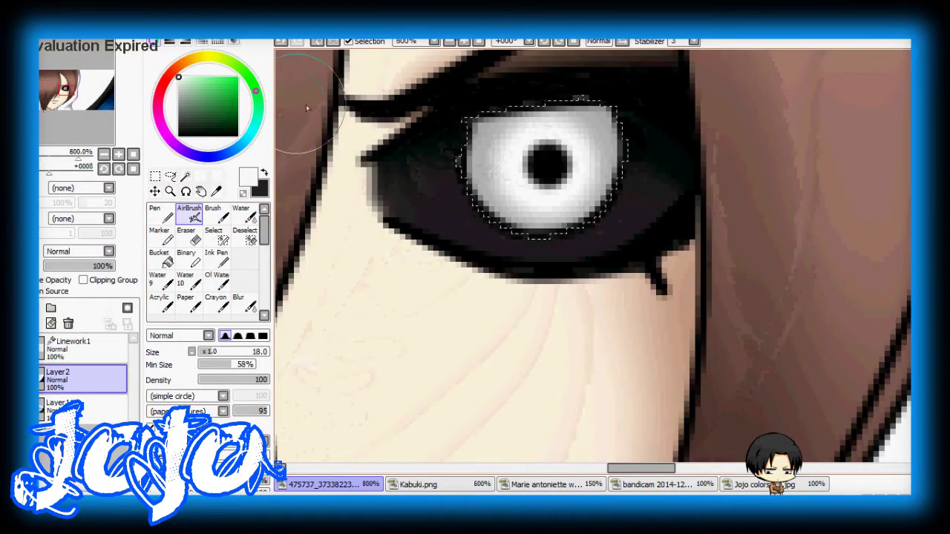
drag(483, 97, 463, 199)
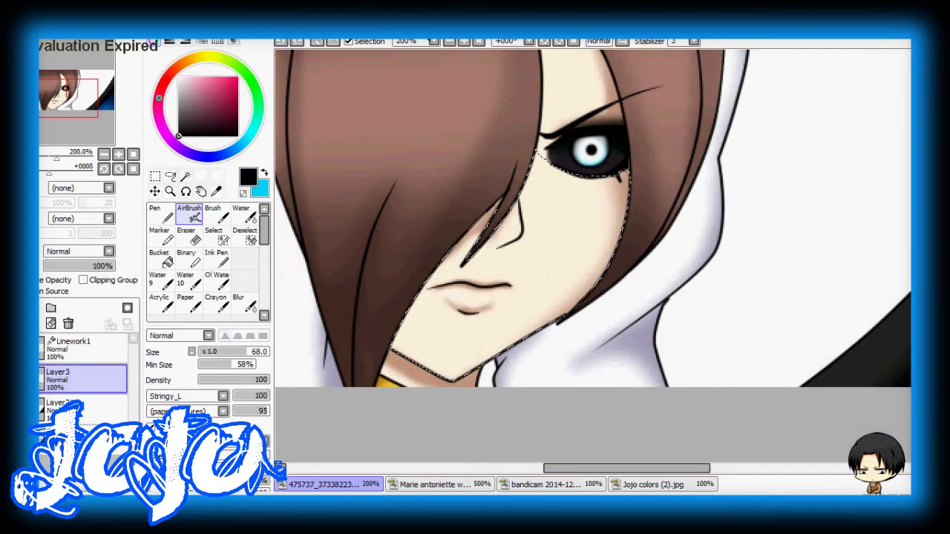
Clear the face selection, add a linework layer below Linework1, and check the face markings in the reference picture
key(ctrl+d)
click(51, 322)
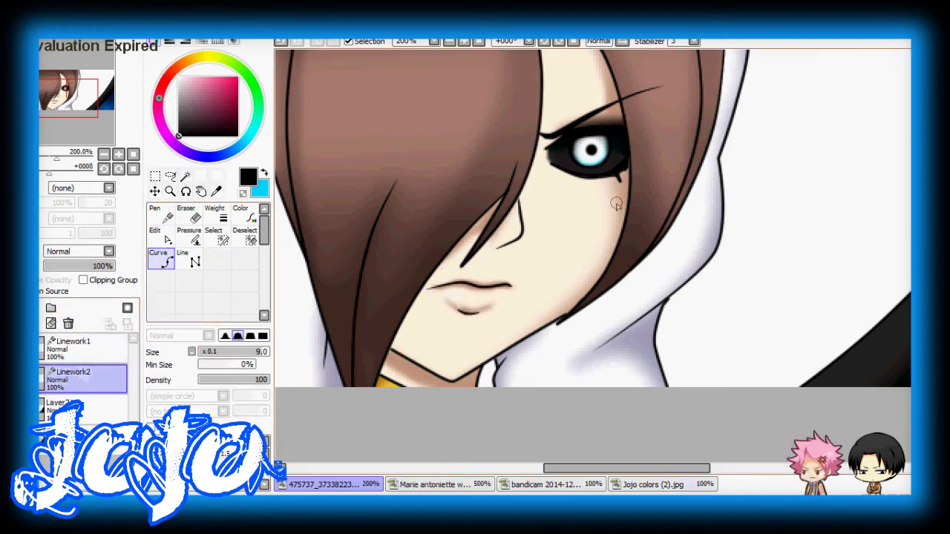
click(445, 484)
click(326, 484)
scroll(634, 198, up, 1)
Draw four short black Curve strokes at size 9 across the cheek's outer edge, from below the eye to the jaw
click(650, 192)
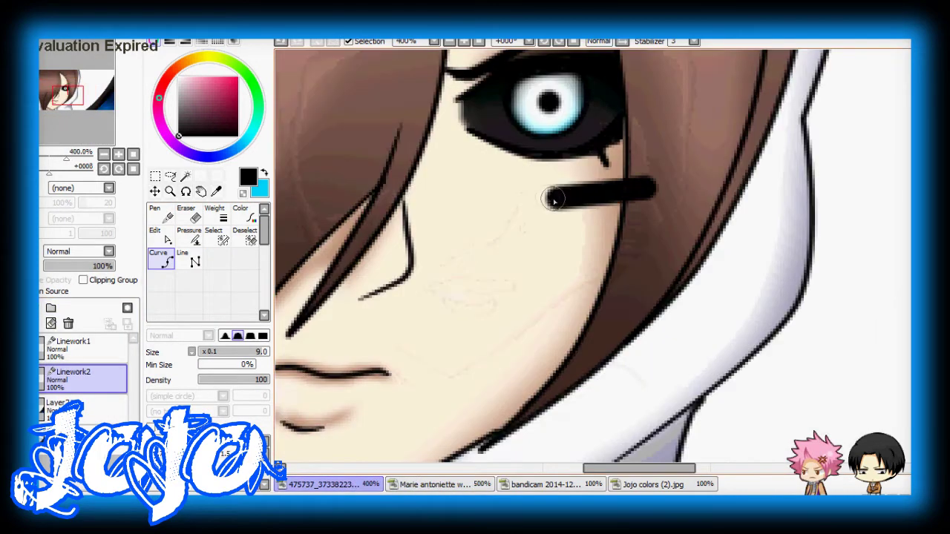
scroll(566, 354, down, 2)
scroll(566, 354, up, 2)
click(512, 296)
double_click(580, 363)
click(469, 352)
double_click(536, 430)
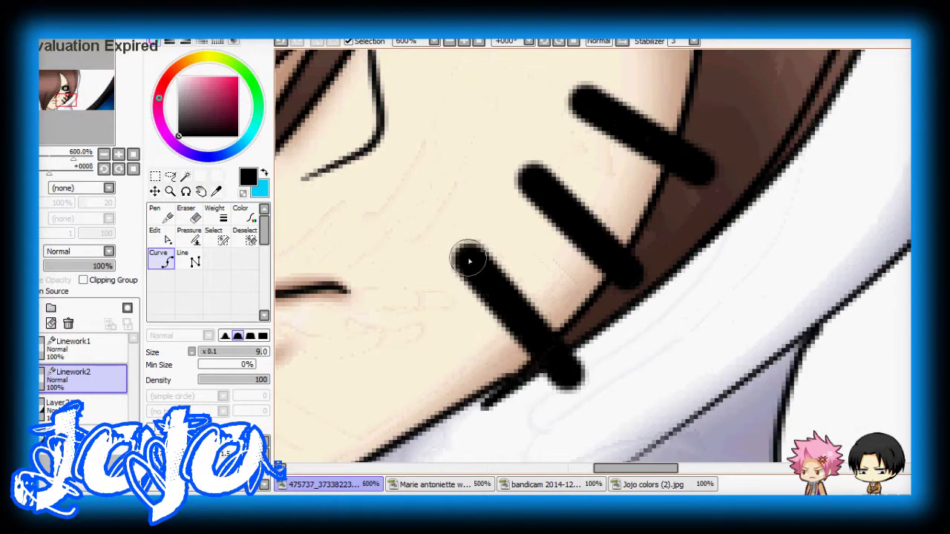
Taper the inner ends of the four cheek marks by lowering their point pressure, and erase the outer ends overlapping the hair with eraser size 19
click(189, 236)
drag(515, 188, 475, 188)
drag(514, 239, 475, 239)
mouse_move(482, 295)
mouse_down()
mouse_move(318, 339)
mouse_move(426, 346)
mouse_move(397, 346)
mouse_up()
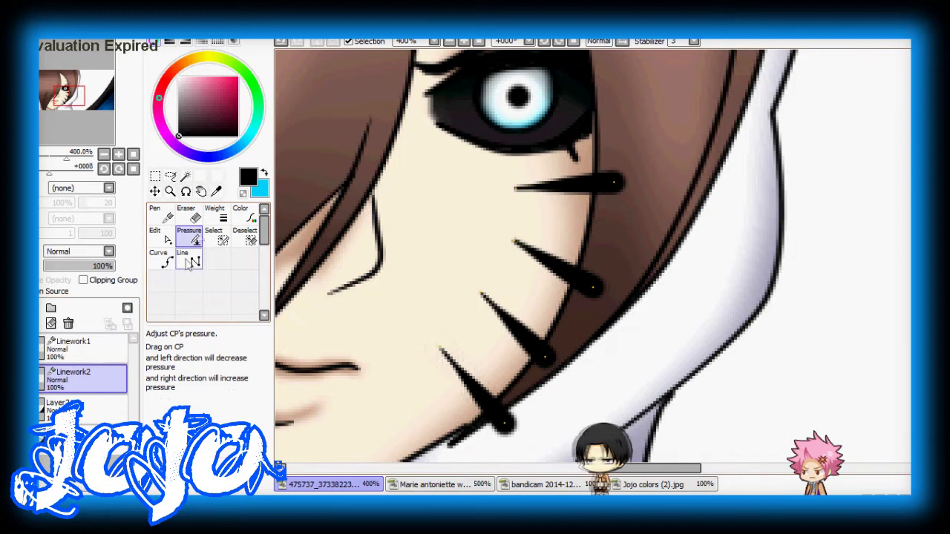
click(189, 215)
mouse_move(579, 304)
mouse_down()
mouse_move(589, 287)
mouse_move(582, 279)
mouse_up()
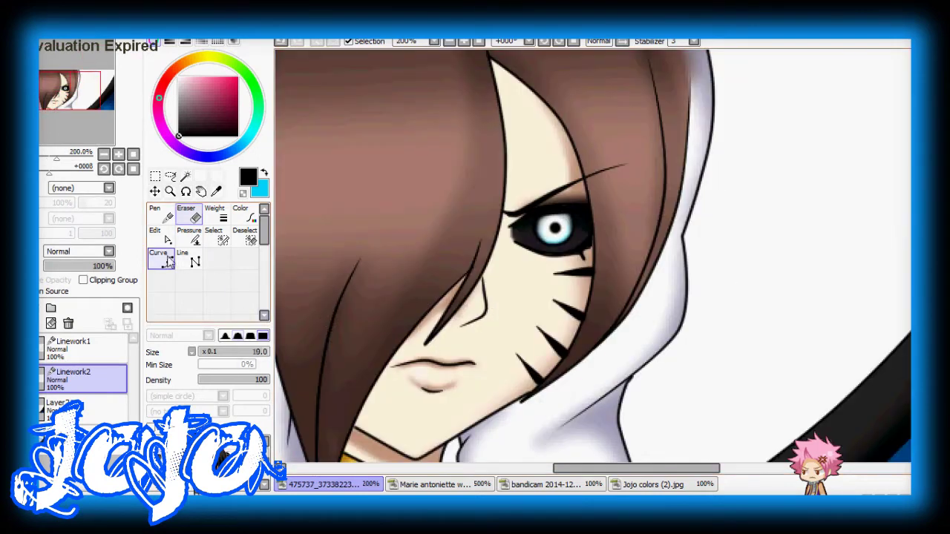
Draw two tapered black marks above the eyebrow with the Curve tool at size 9, and erase their overhang into the hair
click(168, 259)
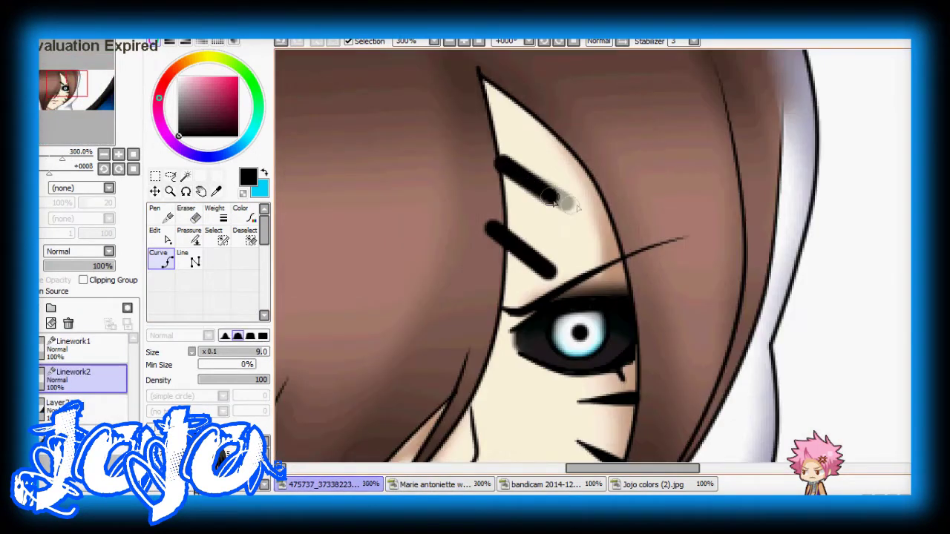
click(191, 236)
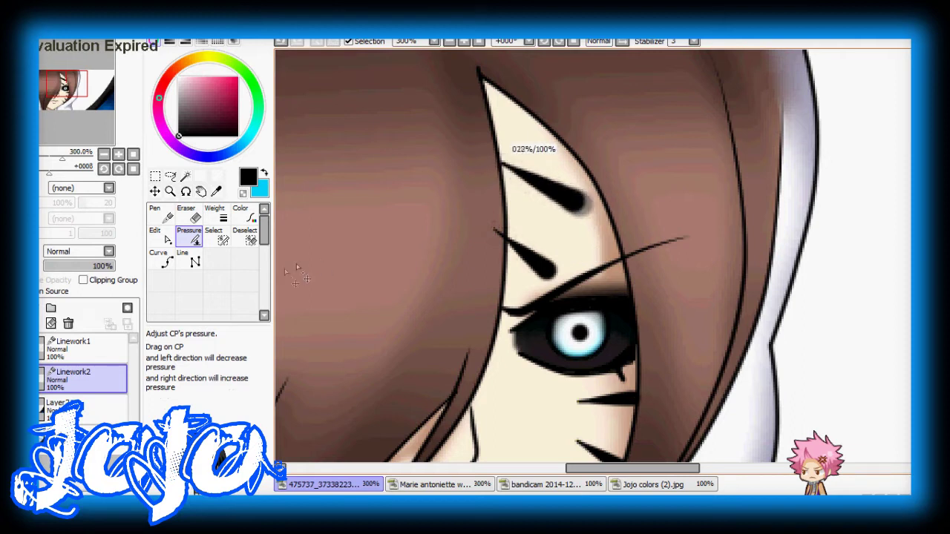
key(e)
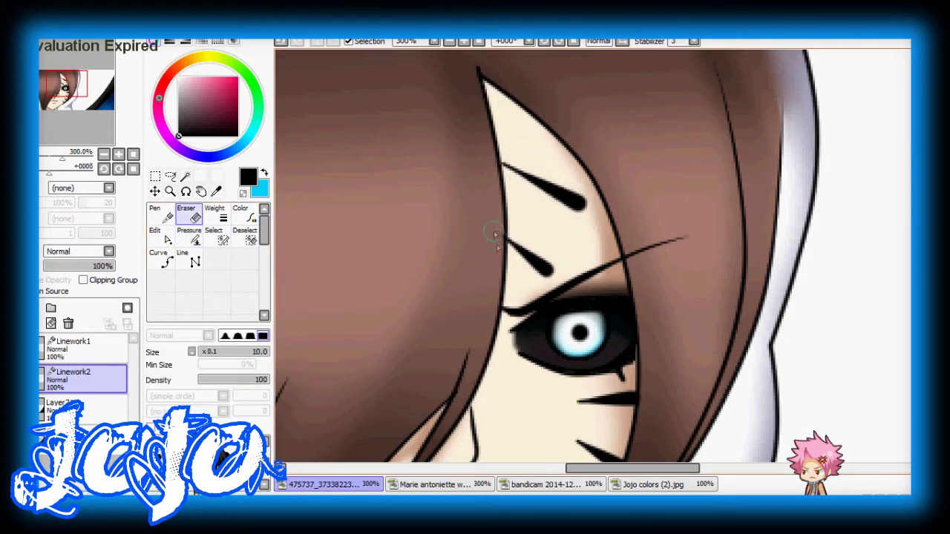
scroll(493, 229, down, 4)
scroll(450, 260, up, 2)
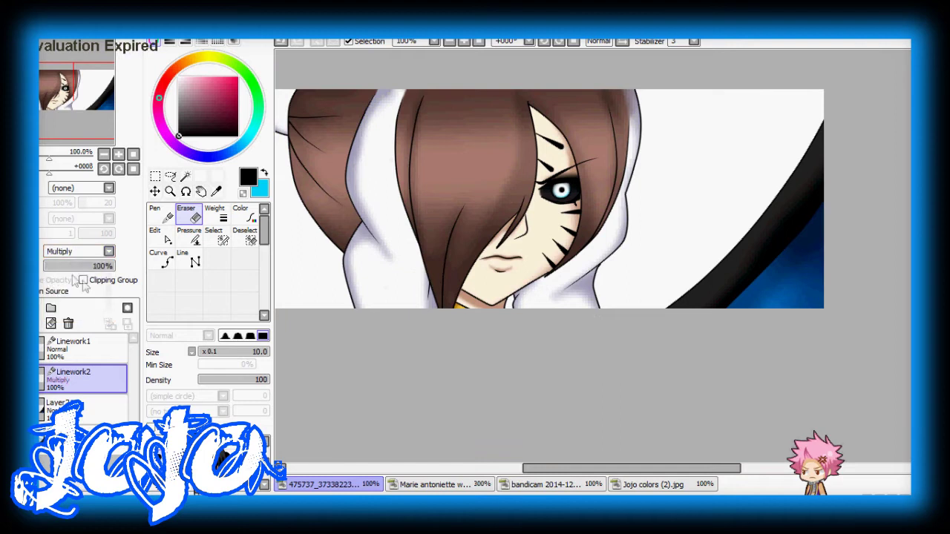
Set Linework2 to Multiply at 78% opacity and merge it into Layer2
drag(101, 272, 100, 267)
scroll(505, 222, up, 2)
scroll(529, 285, down, 2)
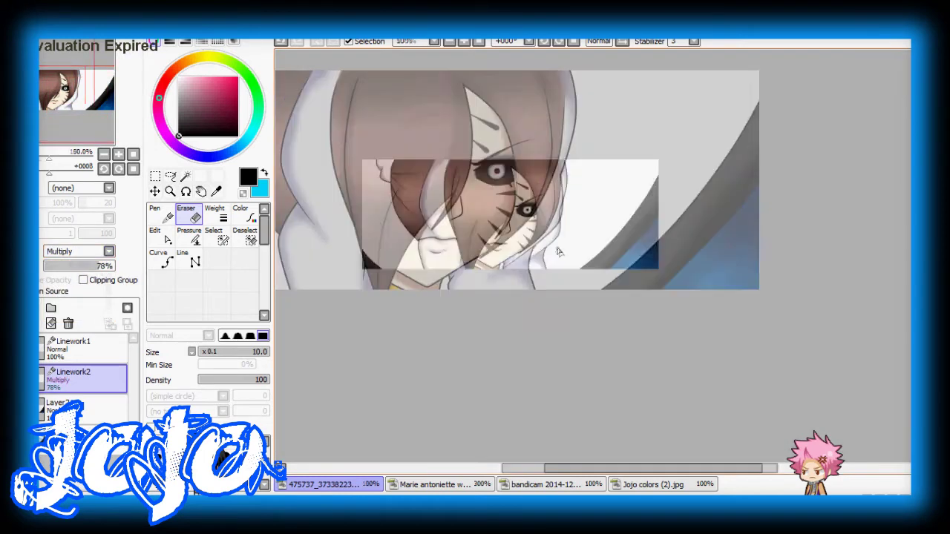
click(68, 324)
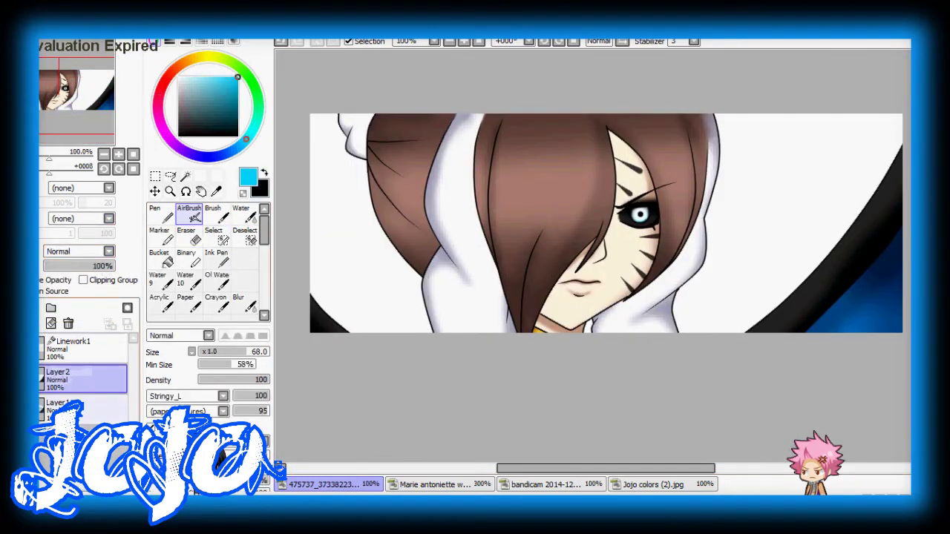
Remove the white fill covering the sky background around the character, and make Layer2 active
click(82, 405)
click(82, 379)
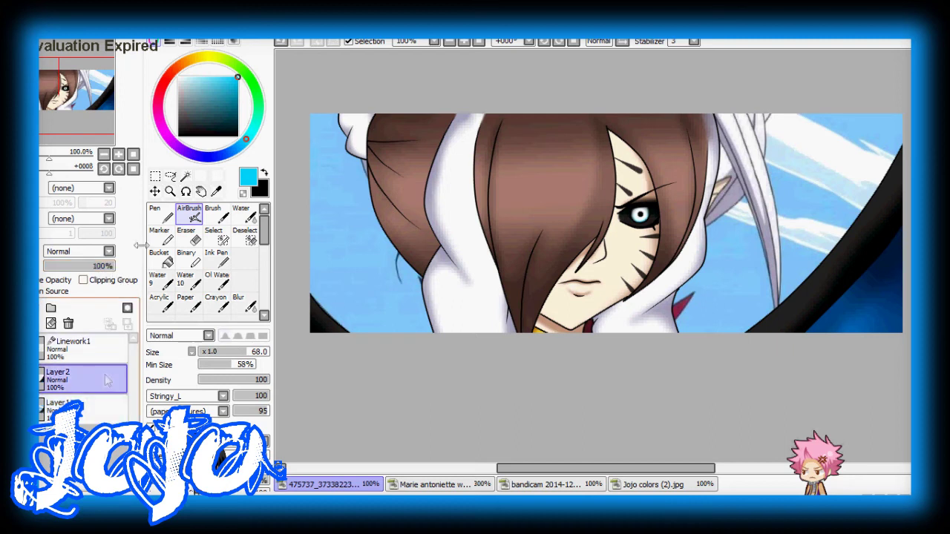
click(185, 176)
click(356, 222)
click(213, 214)
double_click(195, 215)
key(Escape)
Merge Linework1 into Layer2, and select the sky area between the hood and the black ring for editing on Layer1
click(51, 345)
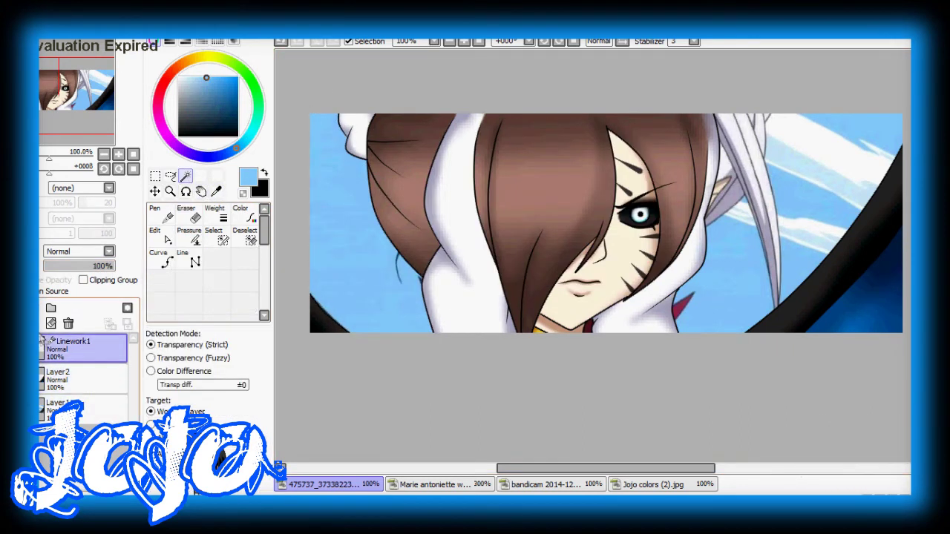
click(49, 325)
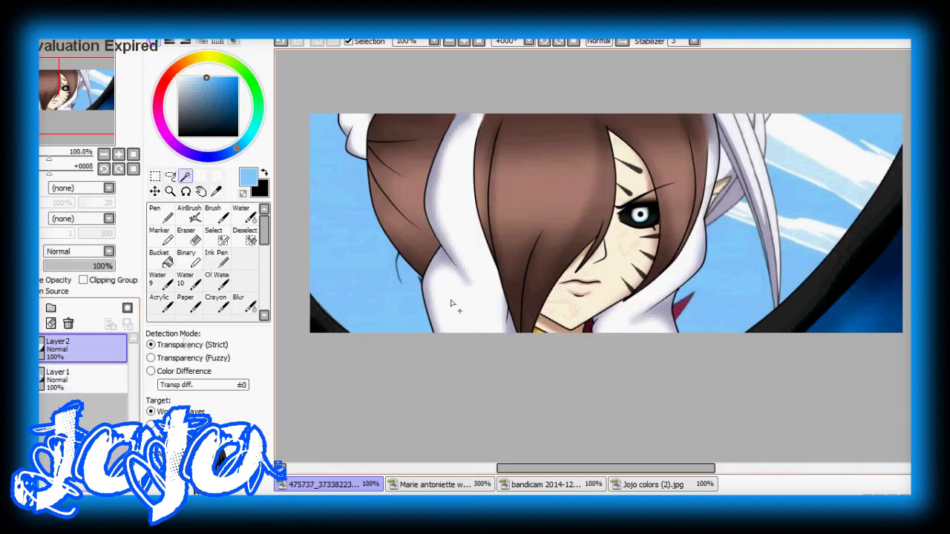
click(82, 379)
Airbrush sampled pale blue and white at size 33 over the upper grey hair strands in the sky on Layer1
key(alt)
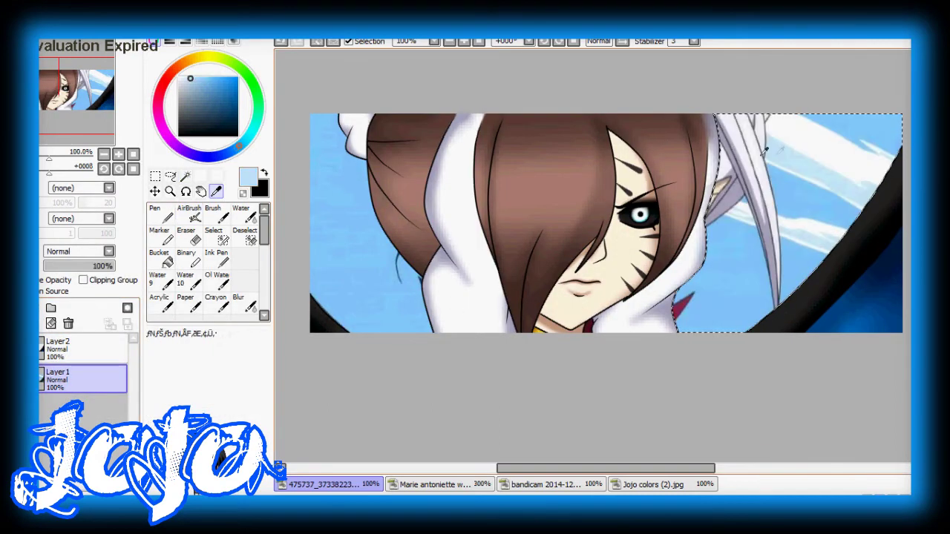
key(alt)
scroll(762, 148, up, 2)
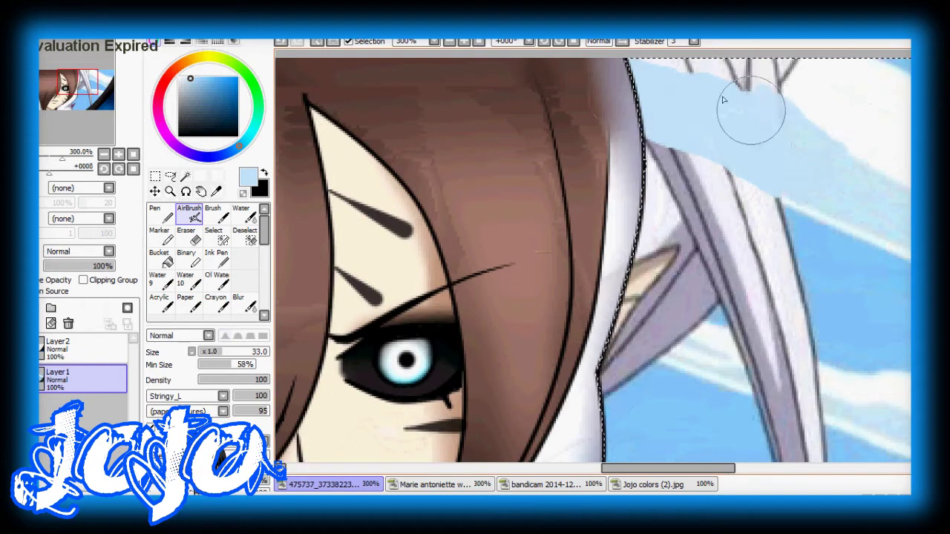
scroll(789, 143, down, 4)
scroll(661, 89, up, 3)
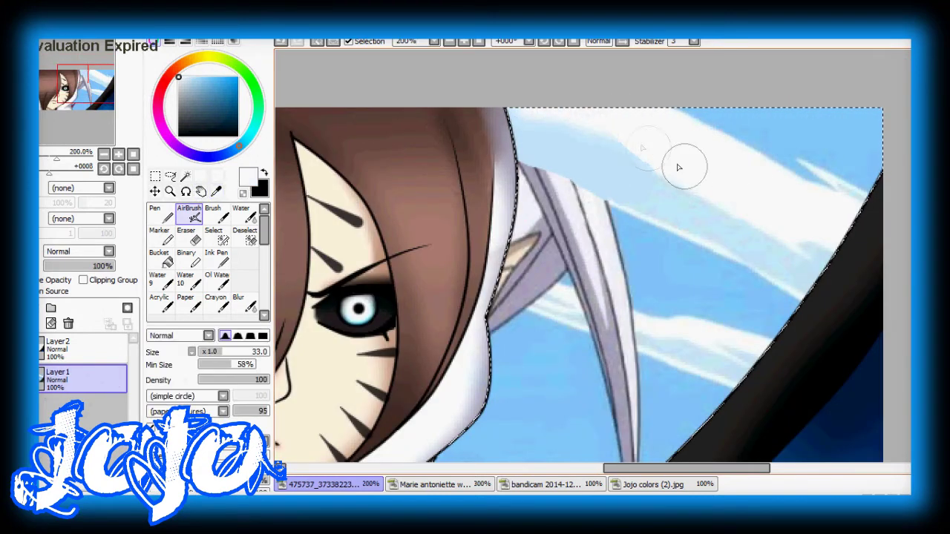
Airbrush sampled sky blue and white over the ear and middle hair strands, extending the sky and lower cloud band up to the hood
scroll(736, 186, up, 1)
key(alt)
click(191, 212)
mouse_move(535, 208)
mouse_down()
mouse_move(596, 281)
mouse_move(615, 222)
mouse_move(774, 282)
mouse_up()
scroll(472, 210, down, 1)
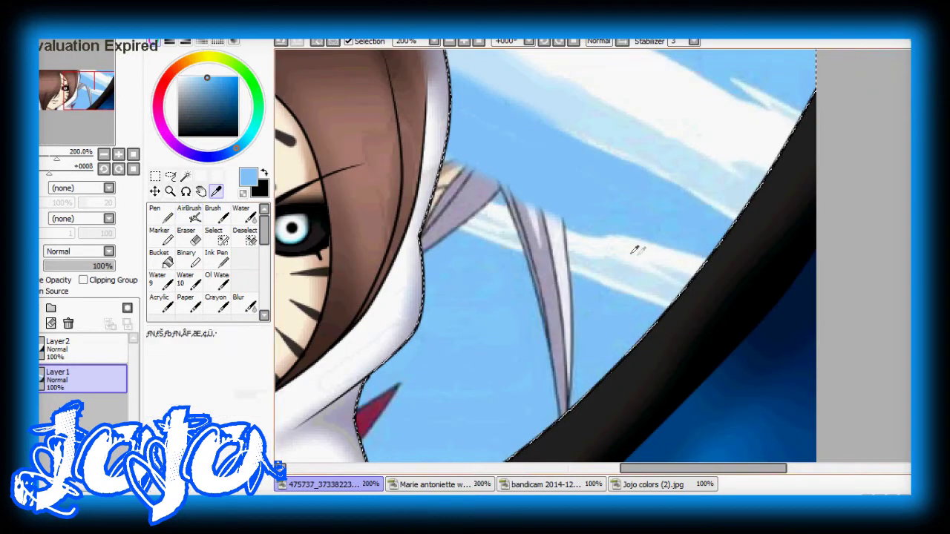
alt+click(604, 254)
drag(604, 255, 445, 167)
drag(472, 229, 438, 219)
Soften the painted cloud bands and sky with the Blur brush at size 46
scroll(223, 267, down, 2)
click(249, 261)
drag(247, 352, 239, 353)
mouse_move(482, 171)
mouse_down()
mouse_move(579, 198)
mouse_move(787, 219)
mouse_up()
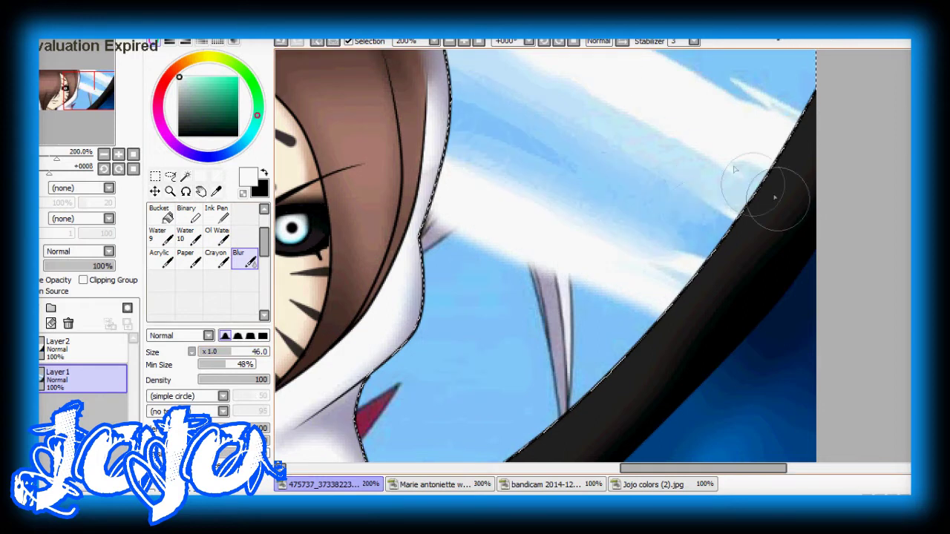
drag(711, 303, 478, 283)
scroll(200, 231, up, 2)
Airbrush sampled sky blue over the remaining strand ends and red spike, and blend the patches with the Blur brush
click(189, 214)
alt+click(480, 398)
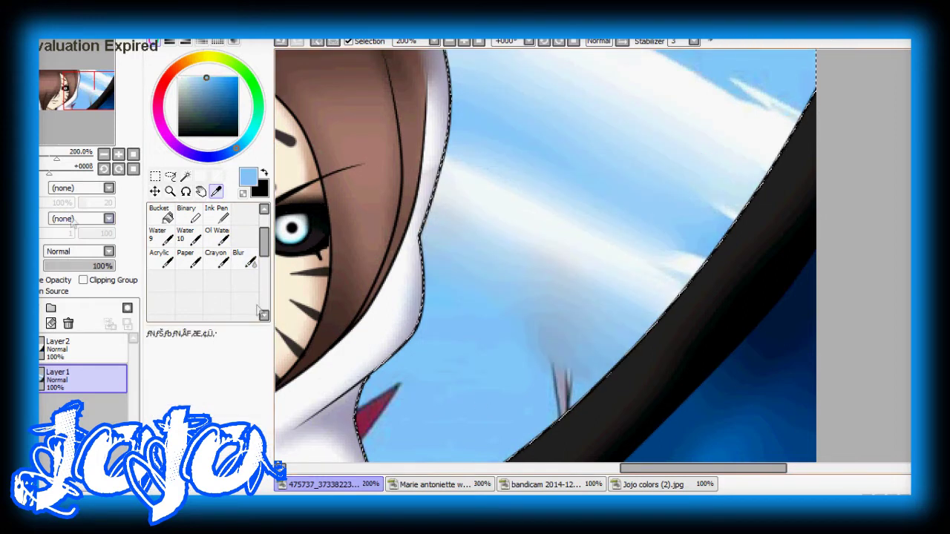
drag(614, 327, 492, 290)
scroll(492, 290, down, 4)
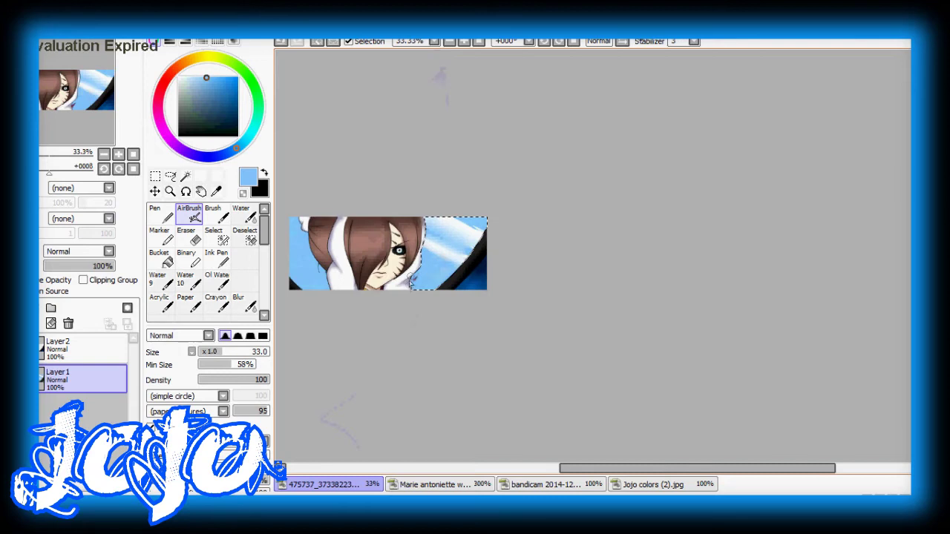
scroll(392, 304, up, 4)
click(239, 306)
scroll(515, 235, down, 4)
scroll(515, 234, up, 4)
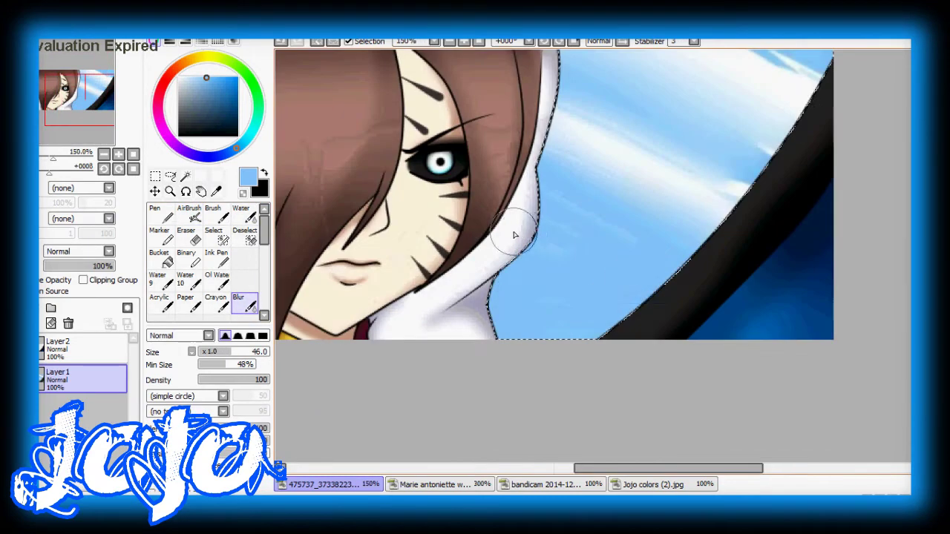
Paint the small gap between the chin and the hood sky blue with the size 100 Binary brush on Layer1
click(160, 258)
click(186, 256)
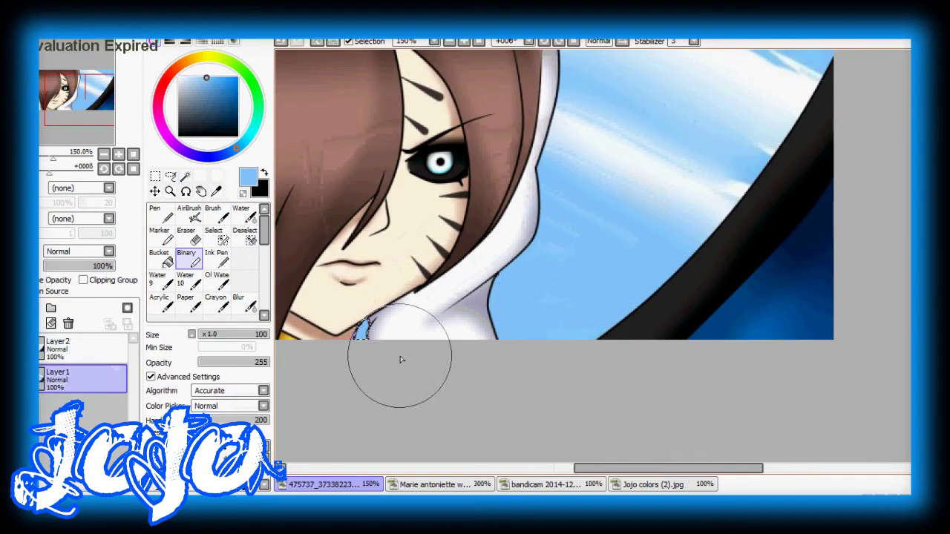
scroll(390, 300, down, 2)
Add a layer above Layer2 and airbrush a light blue streak at size 33 across the eye and the hair beside it
click(42, 349)
click(43, 348)
click(82, 349)
key(ctrl+plus)
click(189, 211)
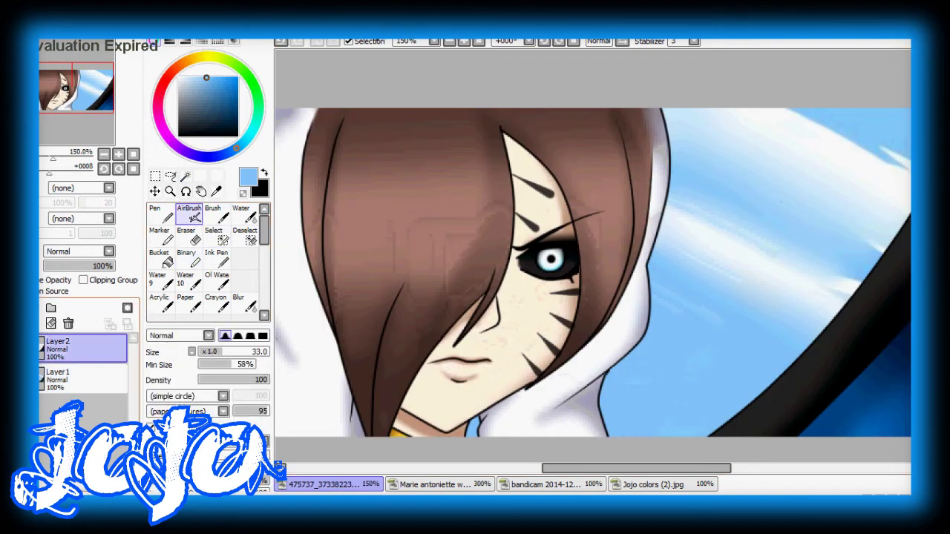
click(51, 308)
key(ctrl+plus)
mouse_move(520, 305)
mouse_down()
mouse_move(579, 289)
mouse_move(552, 285)
mouse_up()
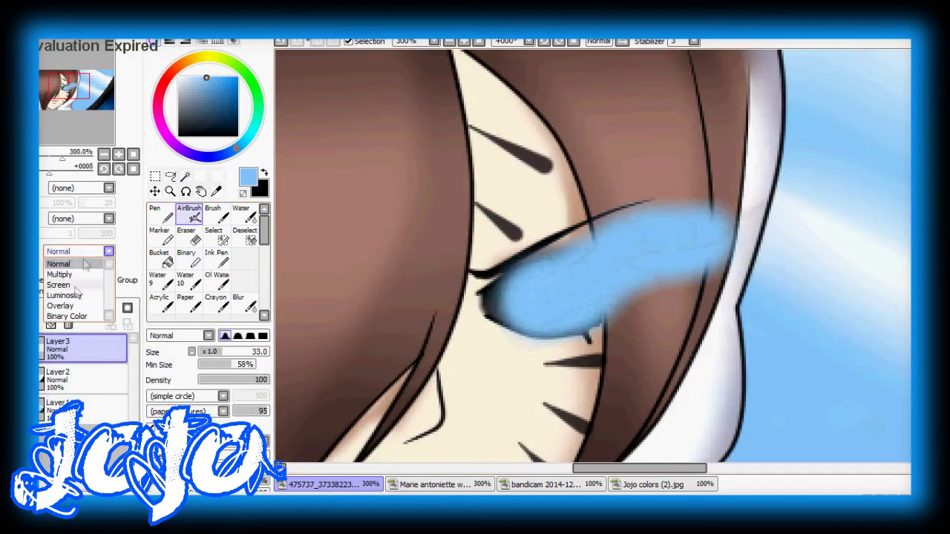
Set Layer3 to Luminosity at 91% opacity and soften the eye's blue streak with the Blur brush, reducing it to size 20
click(65, 295)
drag(114, 266, 107, 266)
click(238, 301)
mouse_move(742, 245)
mouse_down()
mouse_move(638, 252)
mouse_move(579, 312)
mouse_move(594, 252)
mouse_move(565, 320)
mouse_move(631, 260)
mouse_up()
key(bracketleft)
key(bracketleft)
key(bracketleft)
key(bracketleft)
key(bracketleft)
key(ctrl+minus)
mouse_move(107, 265)
mouse_down()
mouse_move(46, 265)
mouse_move(107, 266)
mouse_up()
key(ctrl+minus)
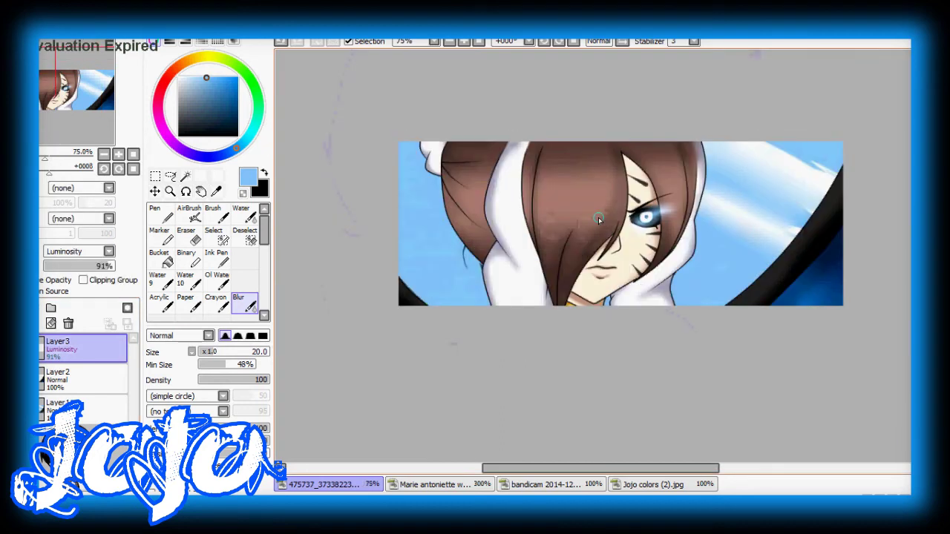
Try to airbrush a light blue glow over the lips on the Luminosity layer
key(ctrl+plus)
key(ctrl+plus)
key(ctrl+plus)
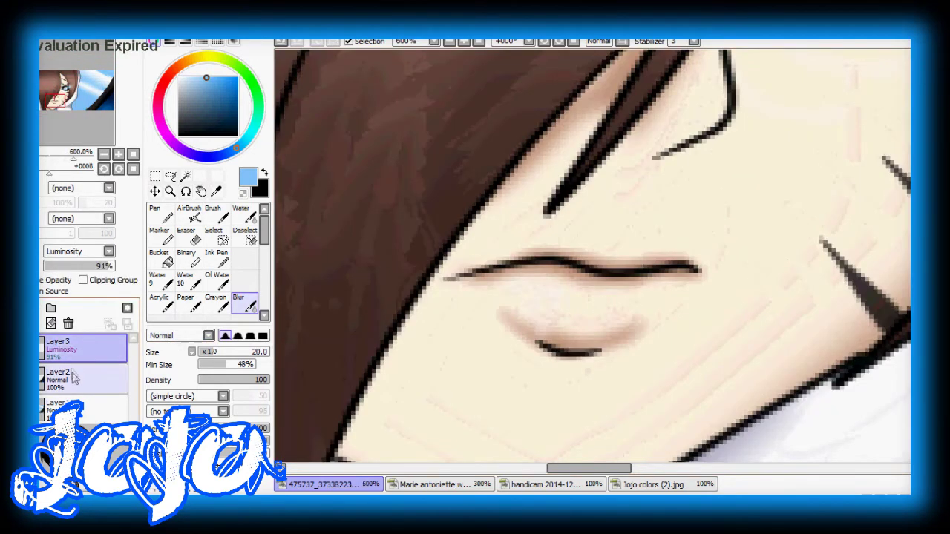
click(190, 215)
mouse_move(520, 327)
mouse_down()
mouse_move(518, 303)
mouse_move(615, 307)
mouse_up()
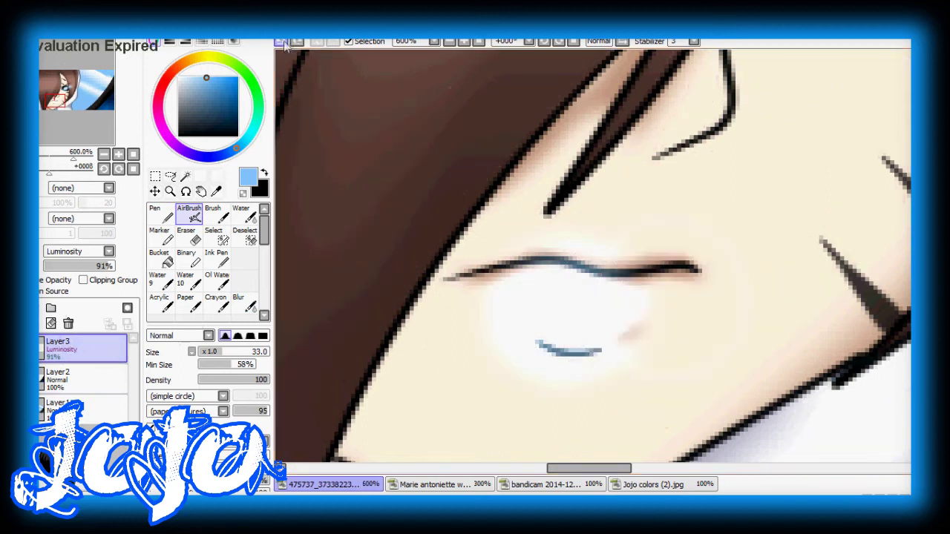
Add a layer above Layer3 and airbrush light blue over the lips at size 33
click(108, 252)
drag(513, 306, 531, 290)
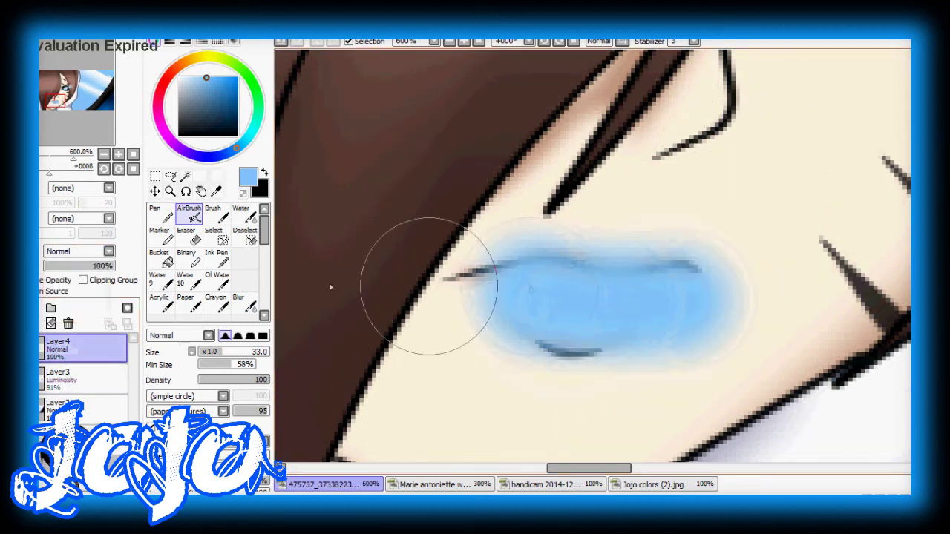
Clear the blue lip glow by removing Layer4, and merge the Luminosity layer into Layer2
click(74, 275)
key(ctrl+minus)
key(ctrl+minus)
key(ctrl+minus)
key(ctrl+minus)
key(ctrl+minus)
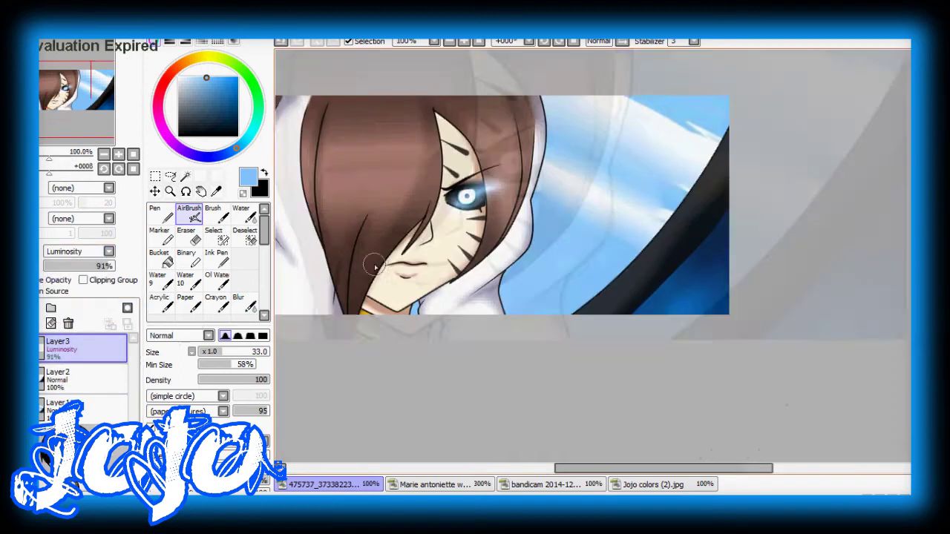
click(51, 323)
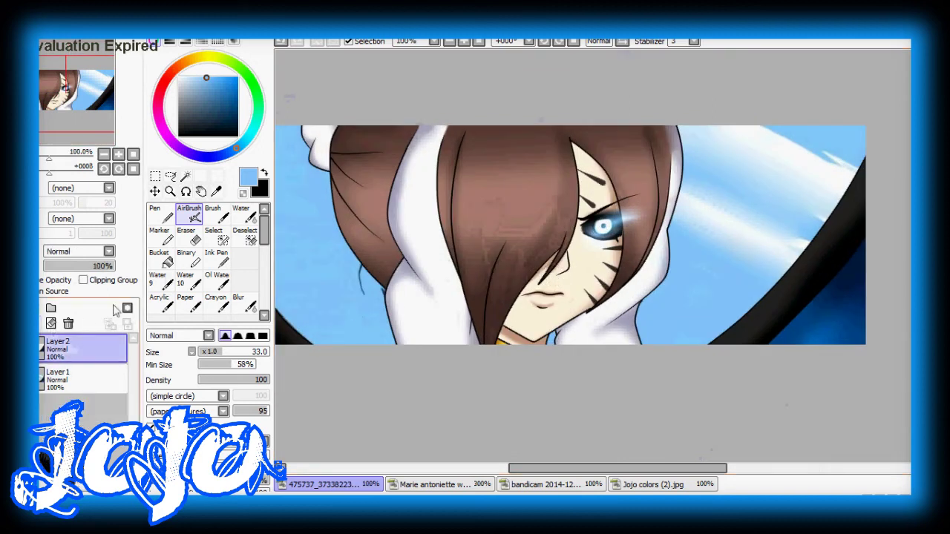
Add a layer above Layer2 and airbrush black shading at size 300 over the picture's upper-left and lower-right corners
drag(229, 324, 229, 220)
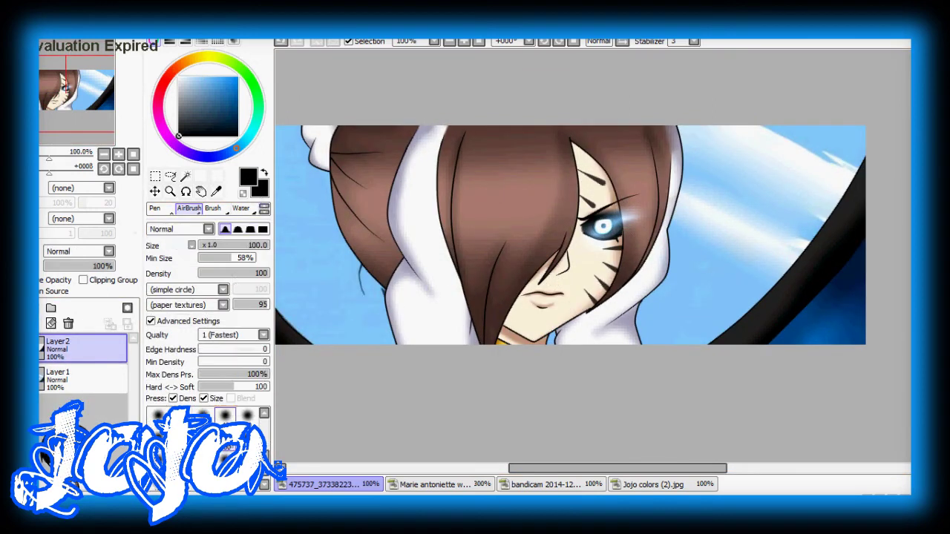
key(ctrl+minus)
key(ctrl+minus)
drag(112, 266, 43, 272)
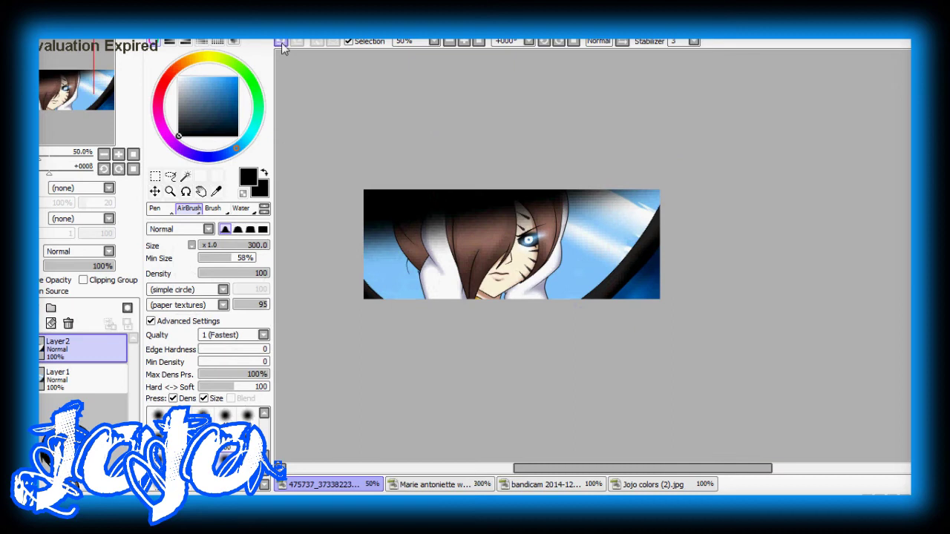
click(50, 308)
key(ctrl+plus)
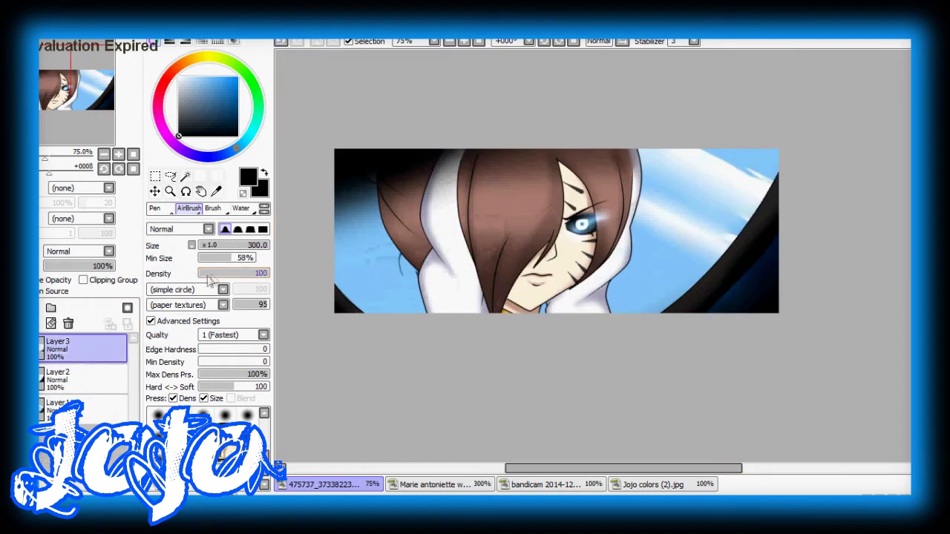
Soften the black corner shading with the Blur brush at size 100 and set Layer3's opacity to 79%
drag(208, 219, 207, 310)
click(238, 297)
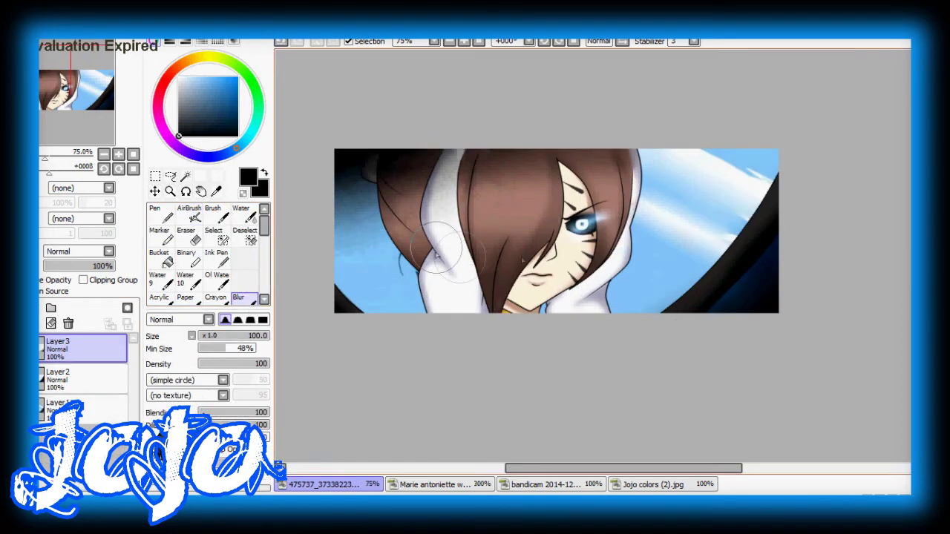
key(ctrl+plus)
mouse_move(111, 267)
mouse_down()
mouse_move(84, 273)
mouse_move(99, 273)
mouse_up()
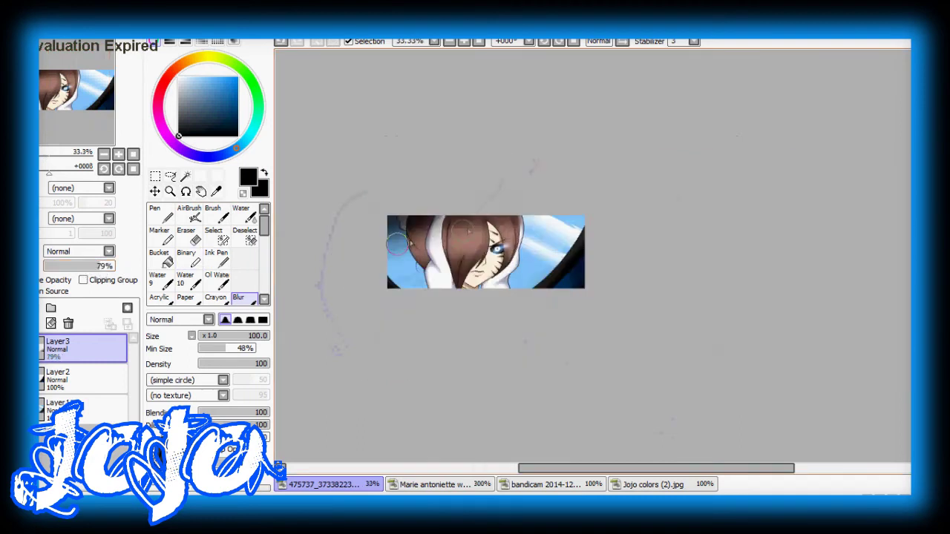
click(189, 213)
key(ctrl+minus)
key(ctrl+minus)
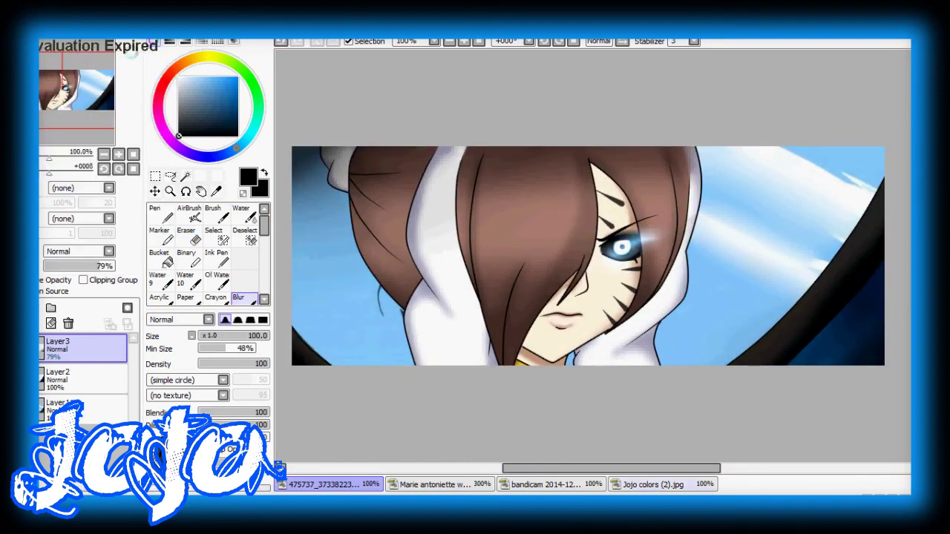
Open baskerville logo.png, copy the logo onto a new layer above Layer3 in the drawing, and move it over the sky right of the character
key(ctrl+o)
scroll(232, 132, up, 10)
click(169, 123)
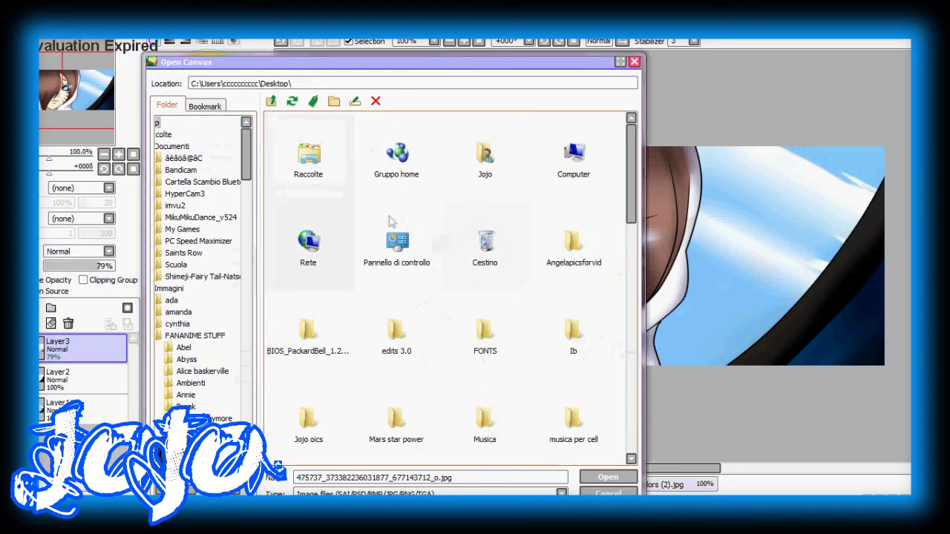
scroll(463, 142, down, 3)
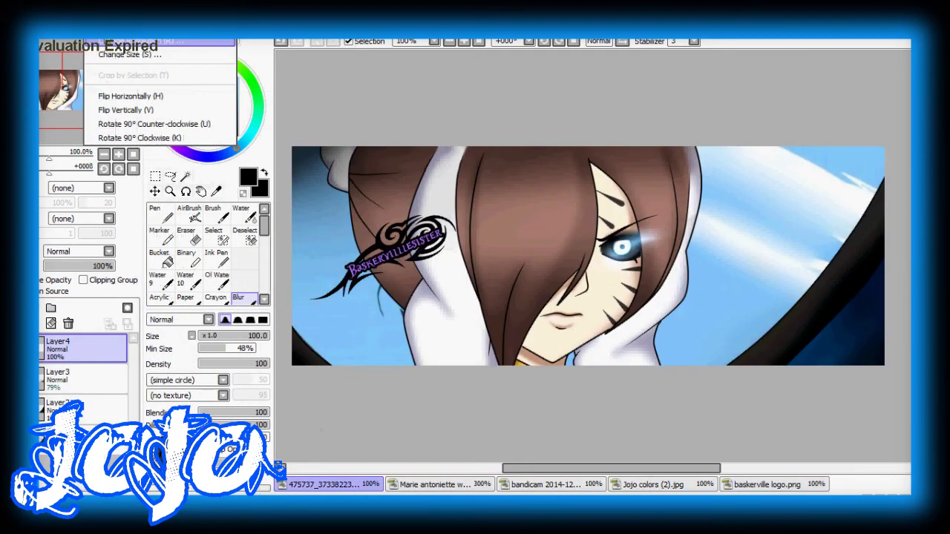
key(ctrl+t)
drag(314, 228, 894, 369)
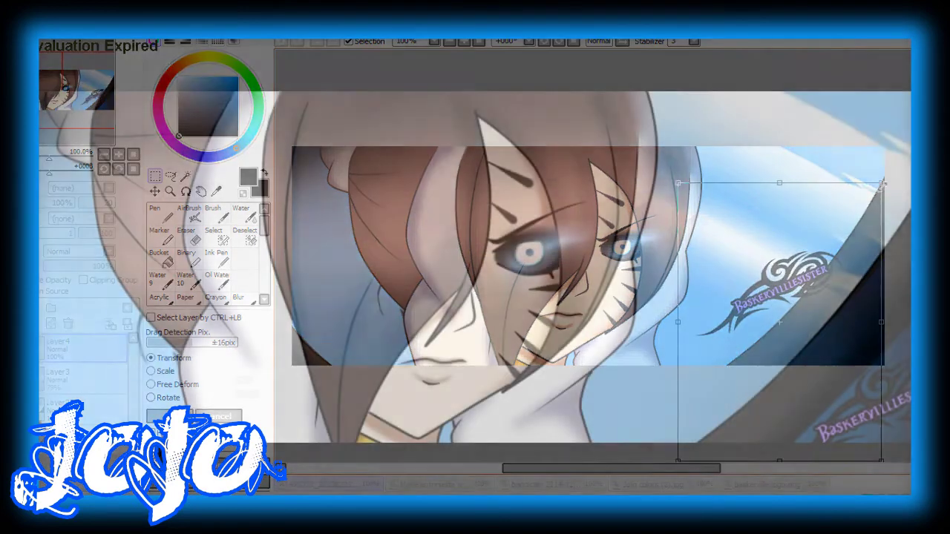